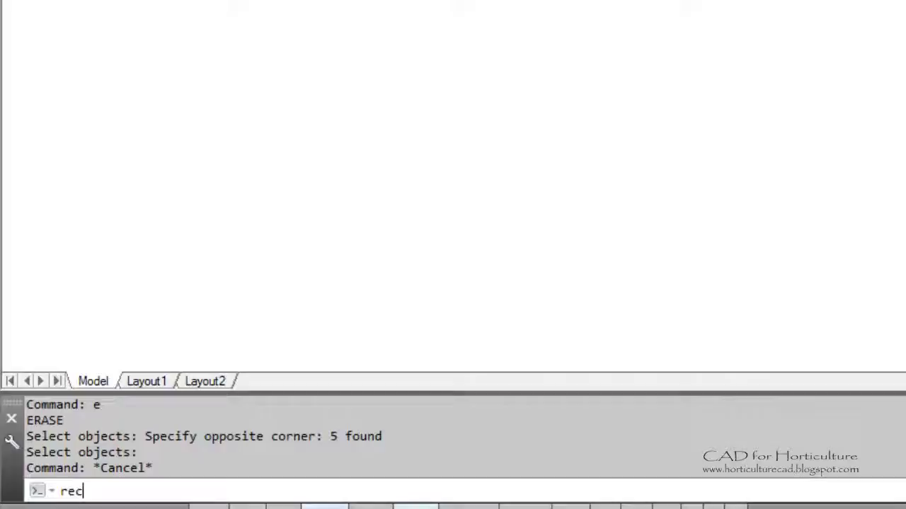
# - Draw a large horizontal rectangle freehand in the empty model space
pyautogui.press('Return')
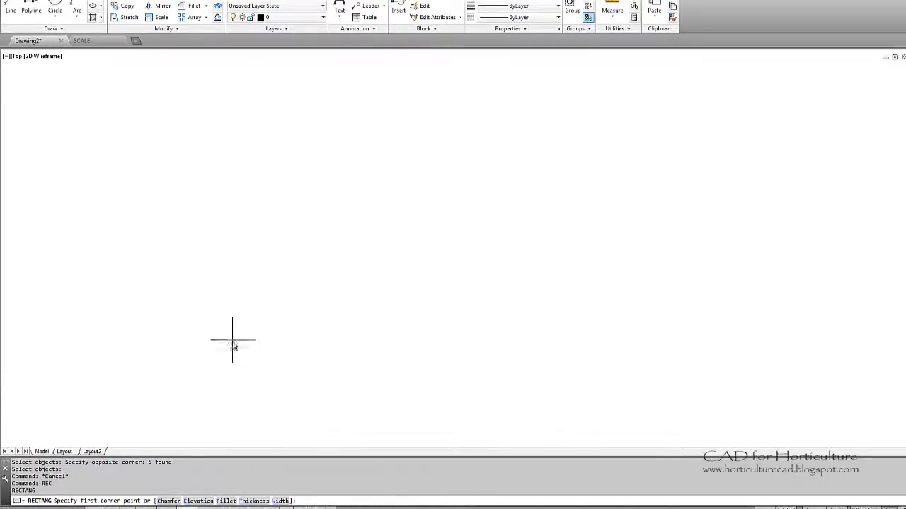
pyautogui.click(233, 341)
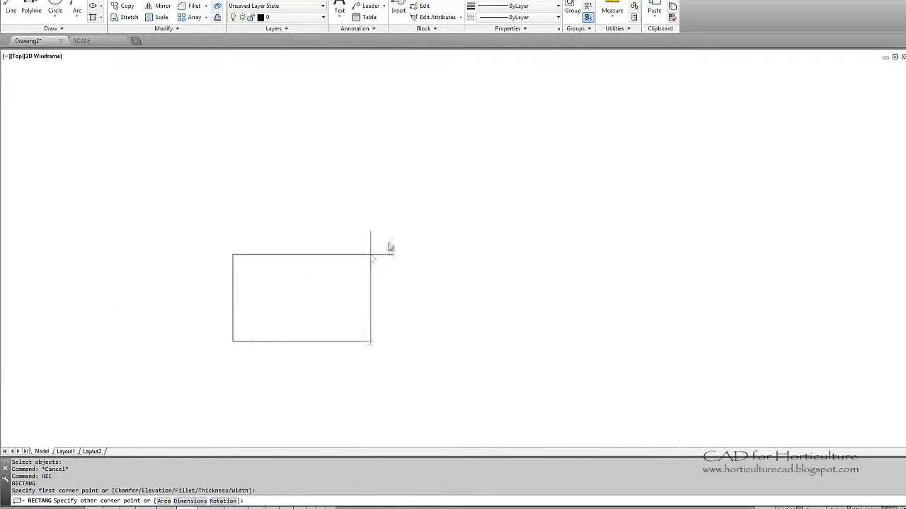
pyautogui.click(601, 110)
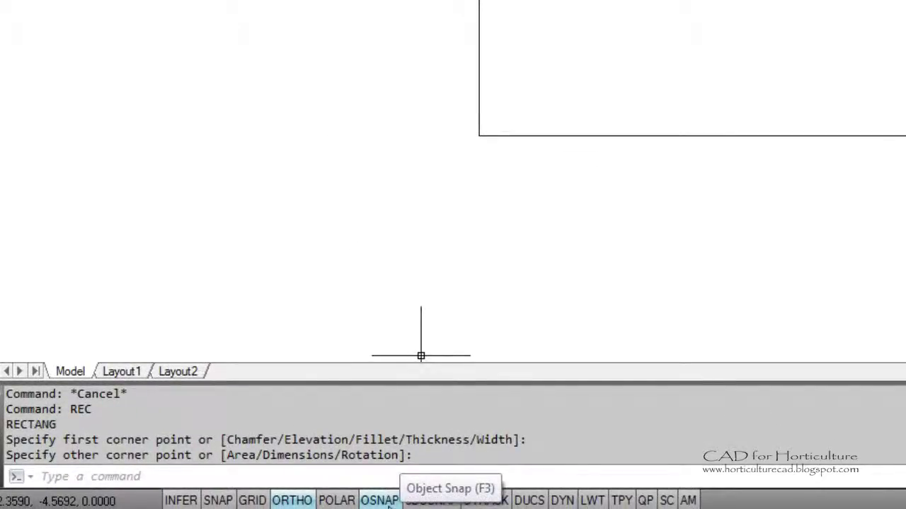
# - Review the object snap settings, checking Endpoint, Midpoint, Center, Intersection and Nearest, and accept them
pyautogui.rightClick(388, 504)
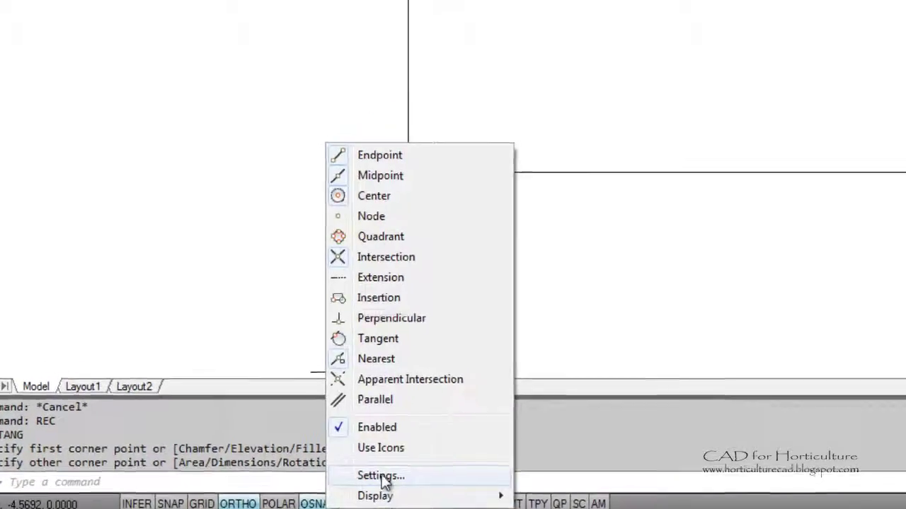
pyautogui.click(157, 498)
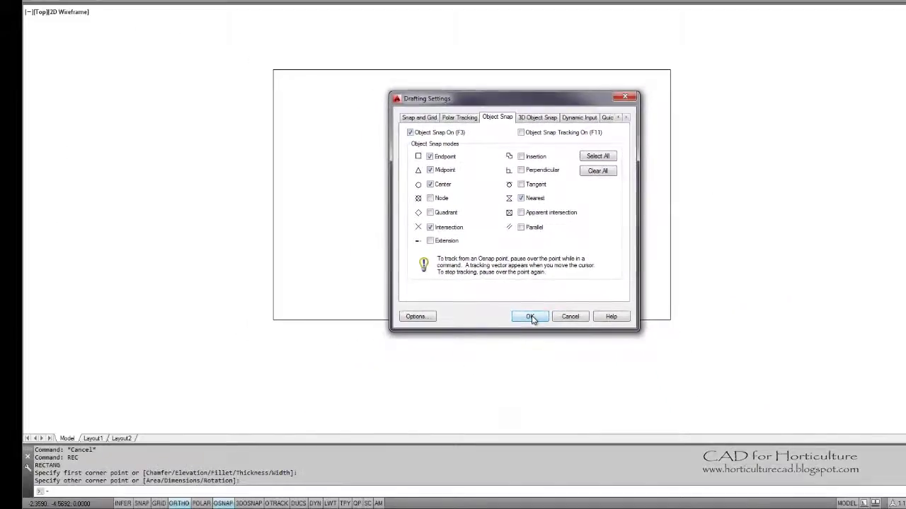
pyautogui.click(486, 461)
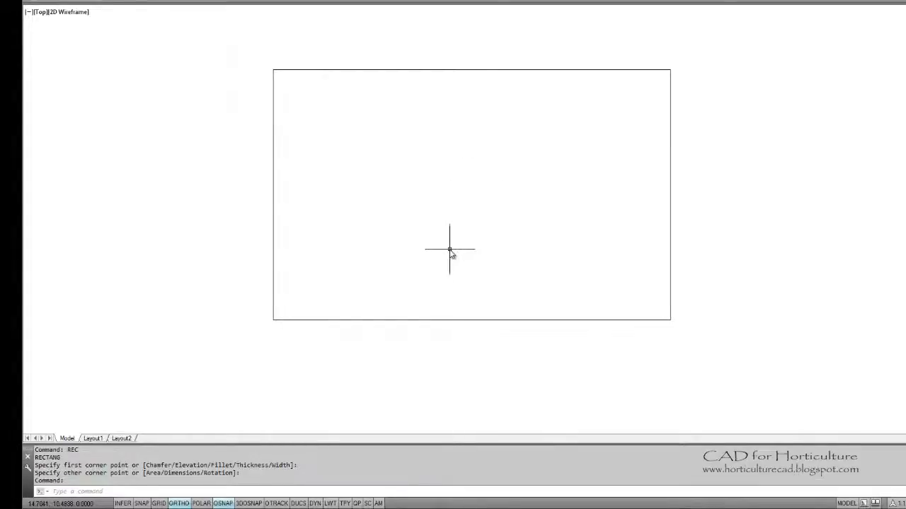
# - Draw a vertical polyline from the midpoint of the rectangle's top edge to the midpoint of its bottom edge
pyautogui.press('Return')
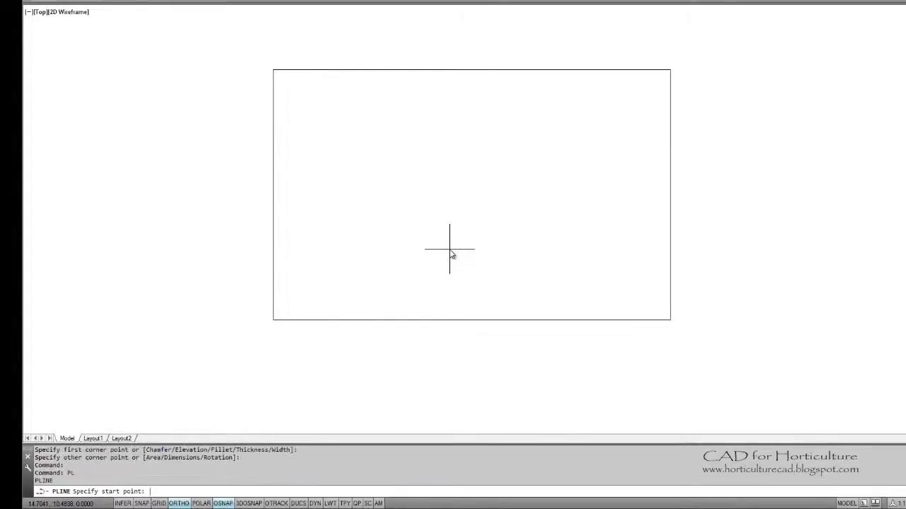
pyautogui.click(472, 71)
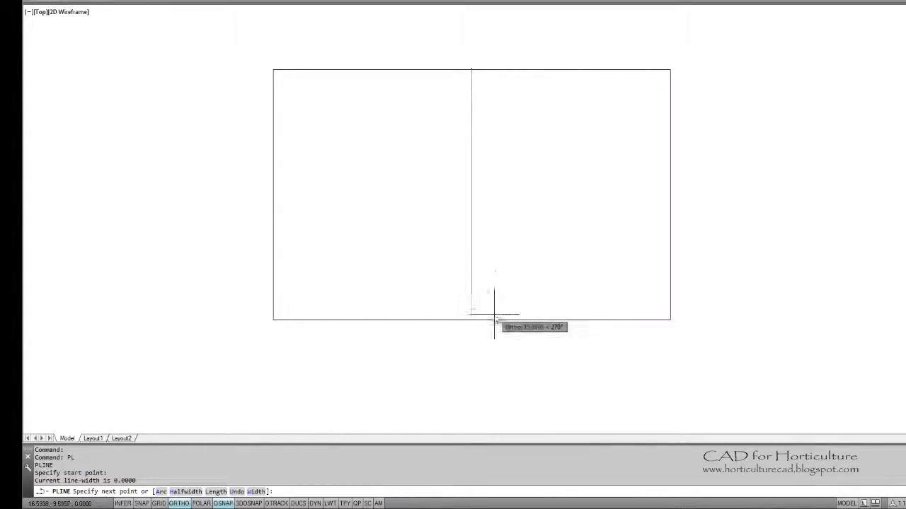
pyautogui.click(475, 323)
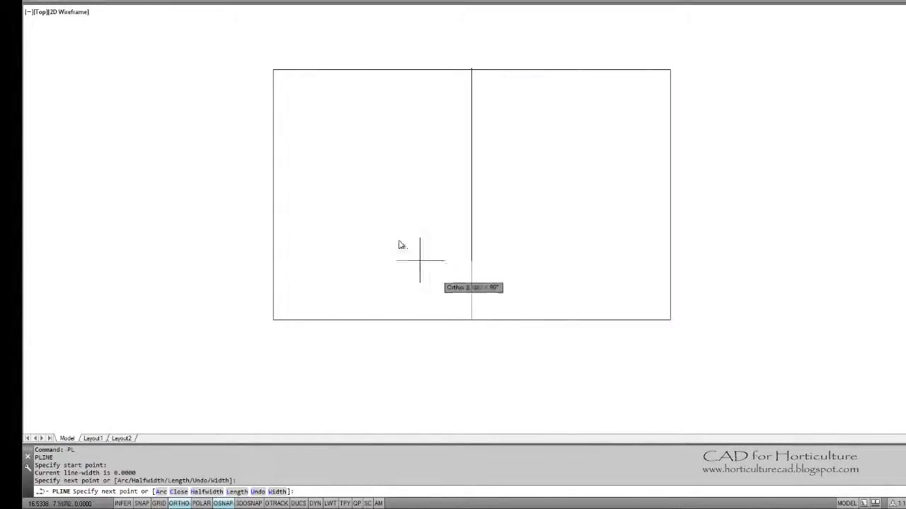
pyautogui.press('Escape')
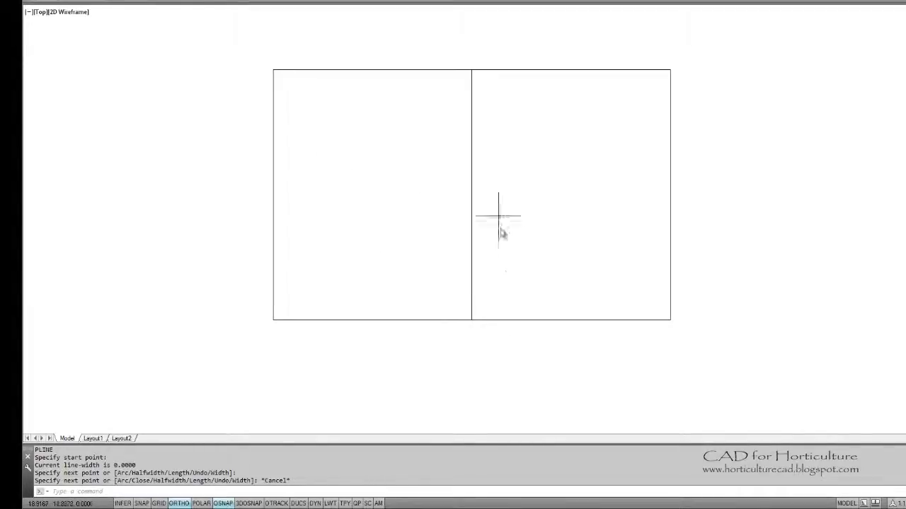
# - Draw a horizontal polyline from the midpoint of the rectangle's left edge to the midpoint of its right edge
pyautogui.press('Return')
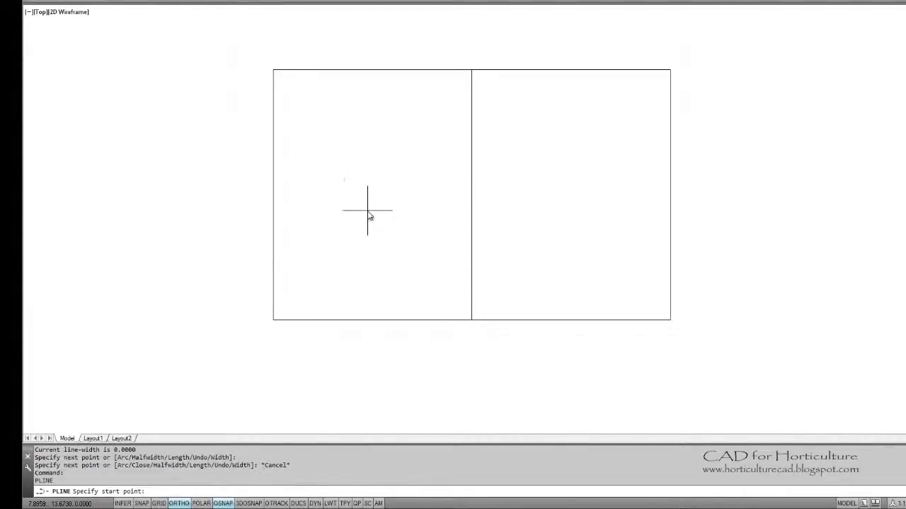
pyautogui.click(274, 195)
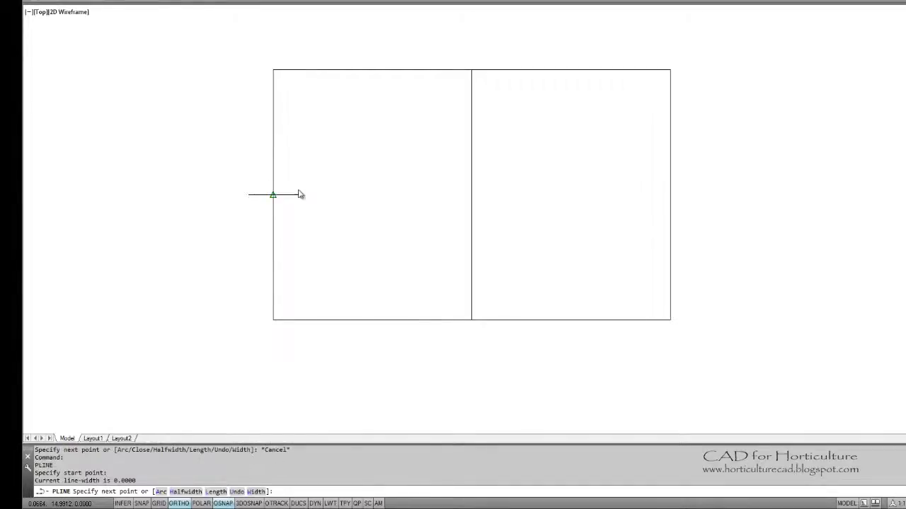
pyautogui.click(670, 196)
pyautogui.press('Escape')
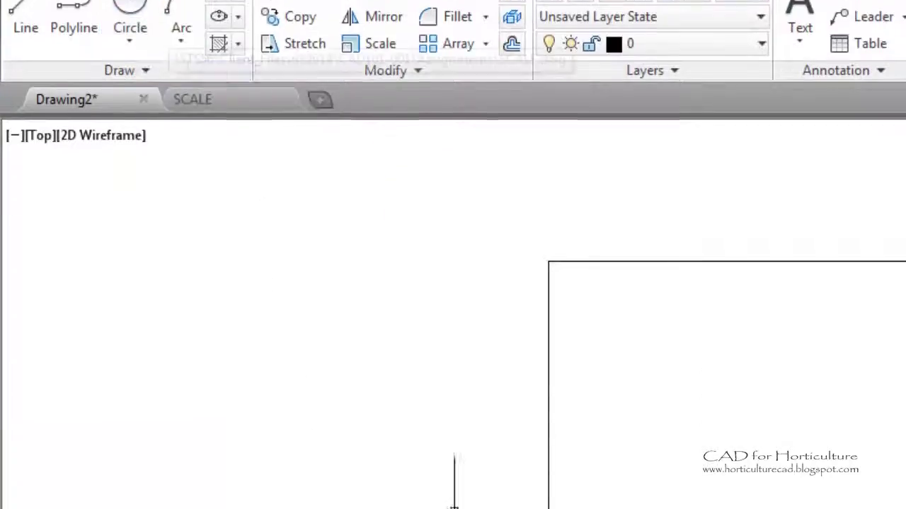
# - Draw a circle centred where the two centre lines cross, with its radius reaching the midpoint of the rectangle's top edge
pyautogui.write('c')
pyautogui.press('Return')
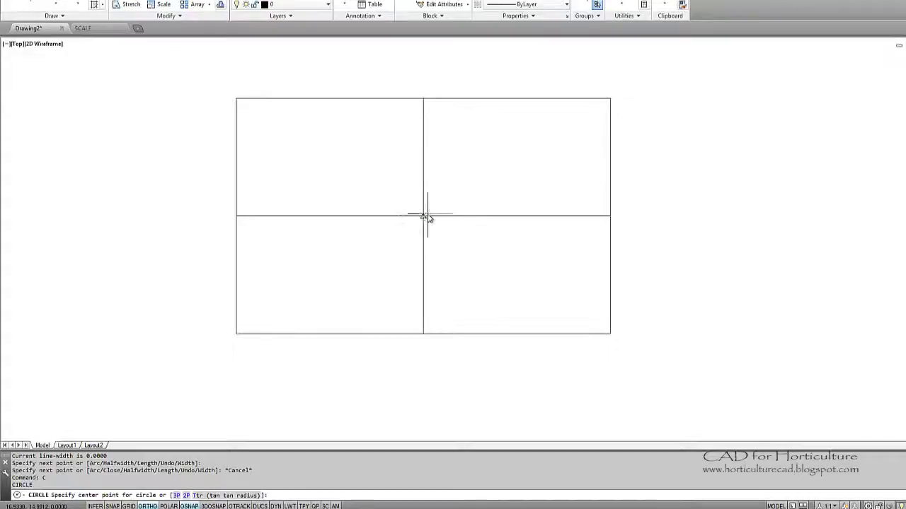
pyautogui.click(423, 216)
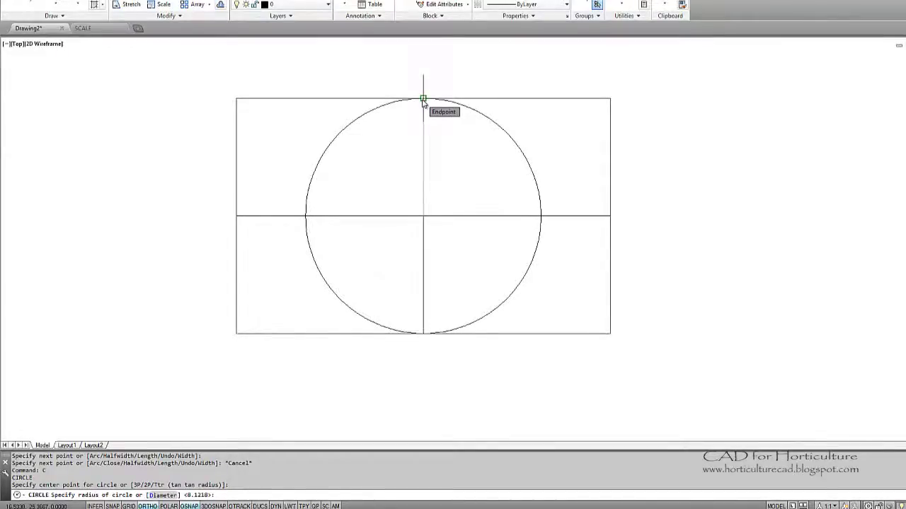
pyautogui.click(423, 99)
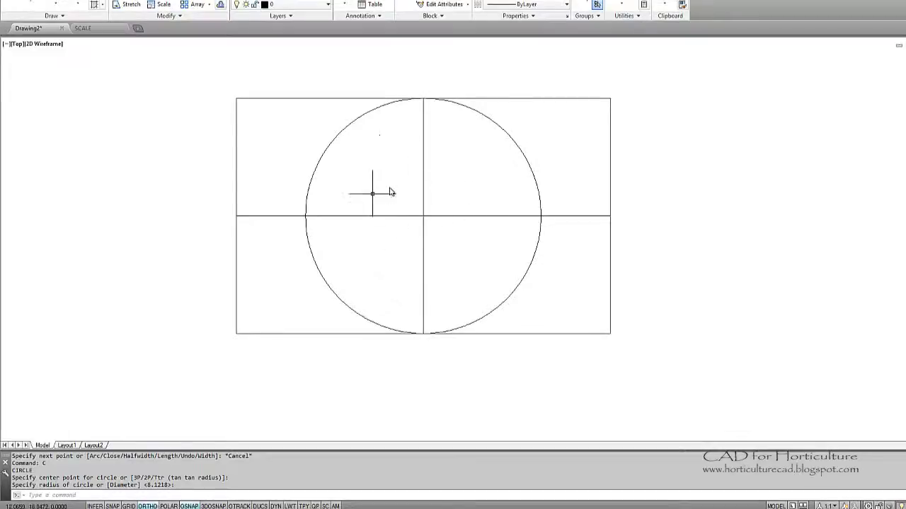
pyautogui.press('Escape')
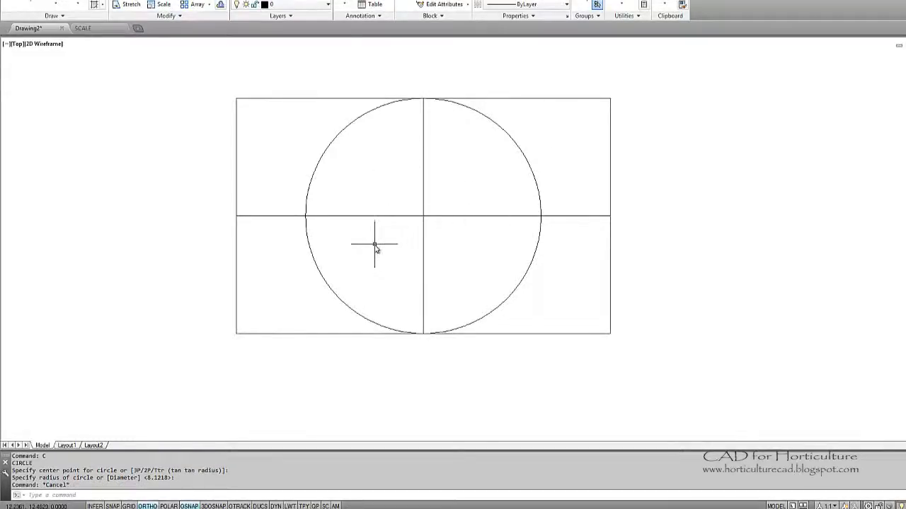
# - Draw a vertical polyline from the circle's left intersection with the horizontal centre line down past the rectangle's bottom edge
pyautogui.press('Return')
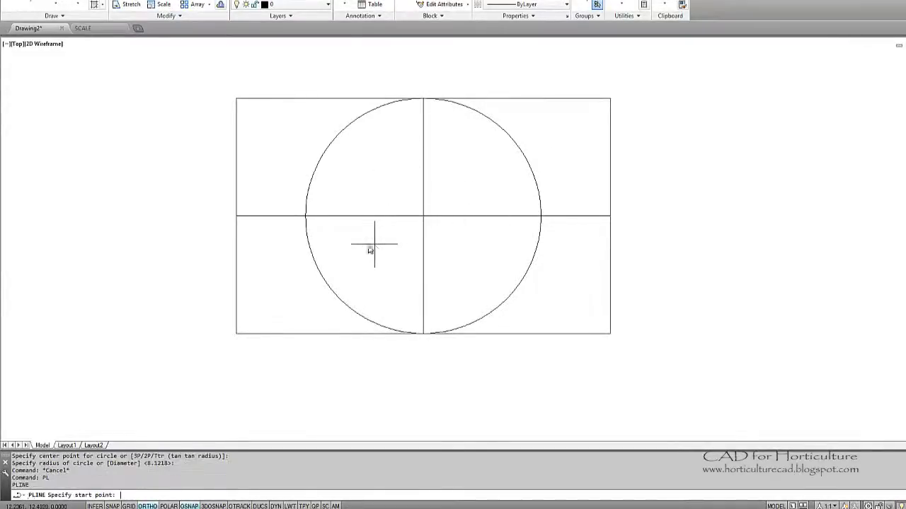
pyautogui.click(307, 218)
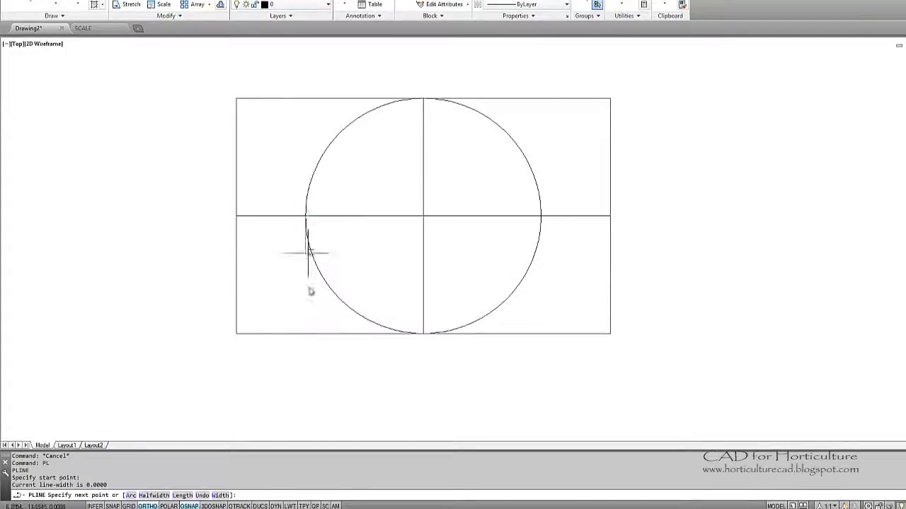
pyautogui.click(318, 369)
pyautogui.press('Escape')
# - Draw a vertical polyline from the circle's right intersection with the horizontal centre line up past the rectangle's top edge
pyautogui.press('Return')
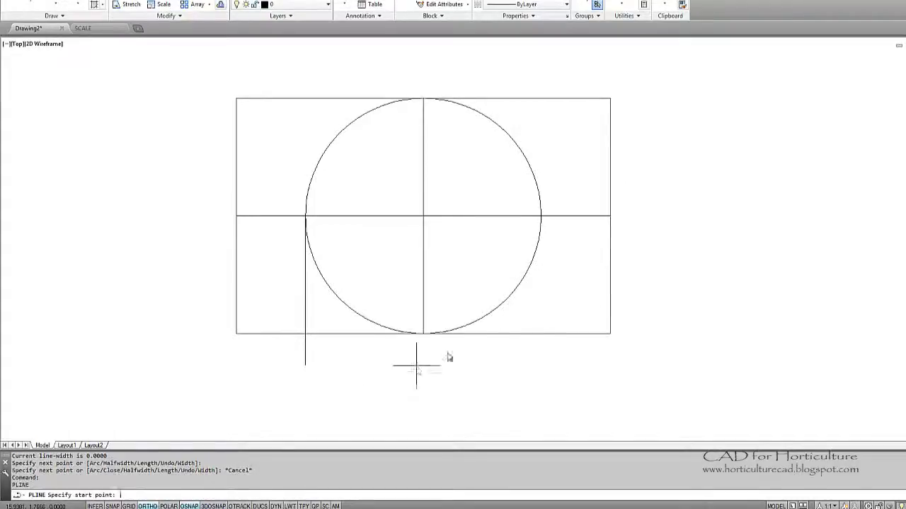
pyautogui.click(542, 217)
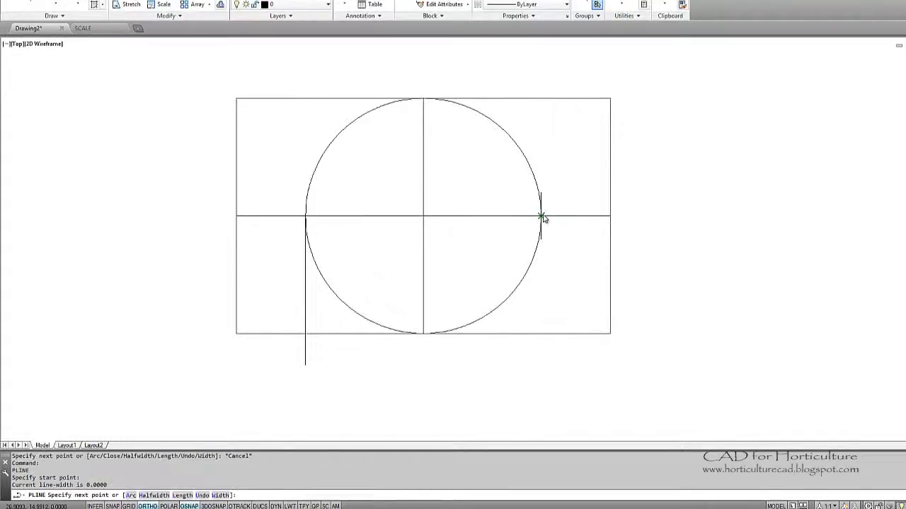
pyautogui.click(553, 69)
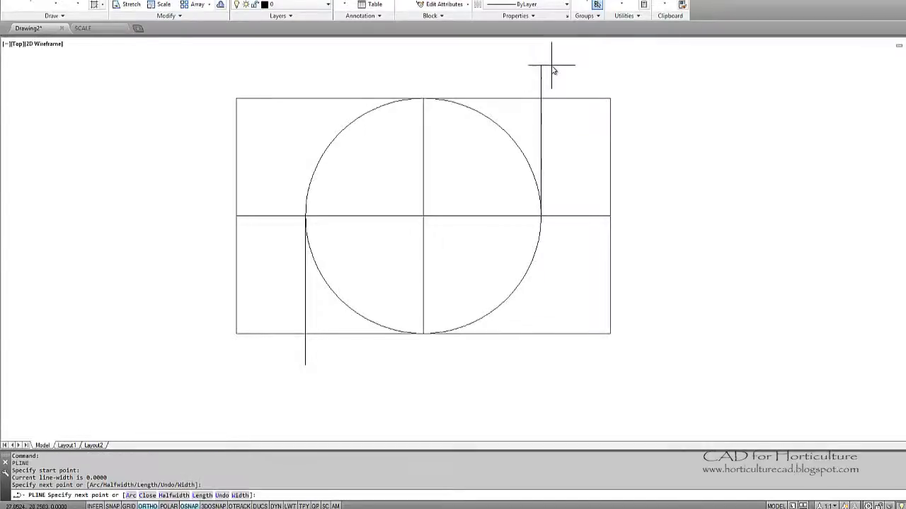
pyautogui.press('Return')
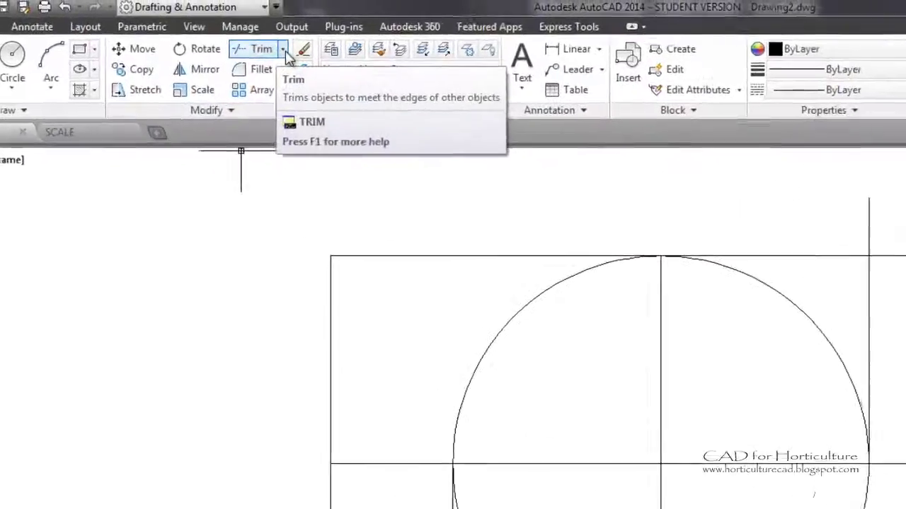
pyautogui.click(283, 50)
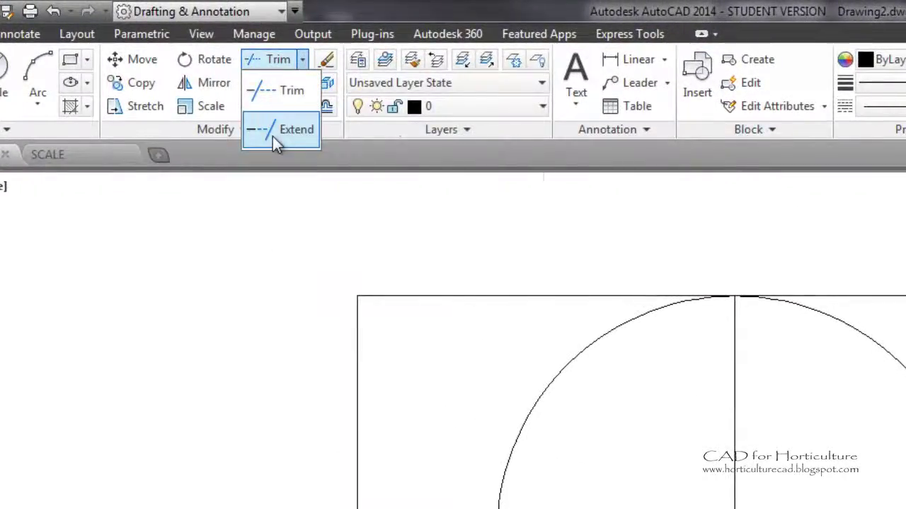
pyautogui.click(276, 138)
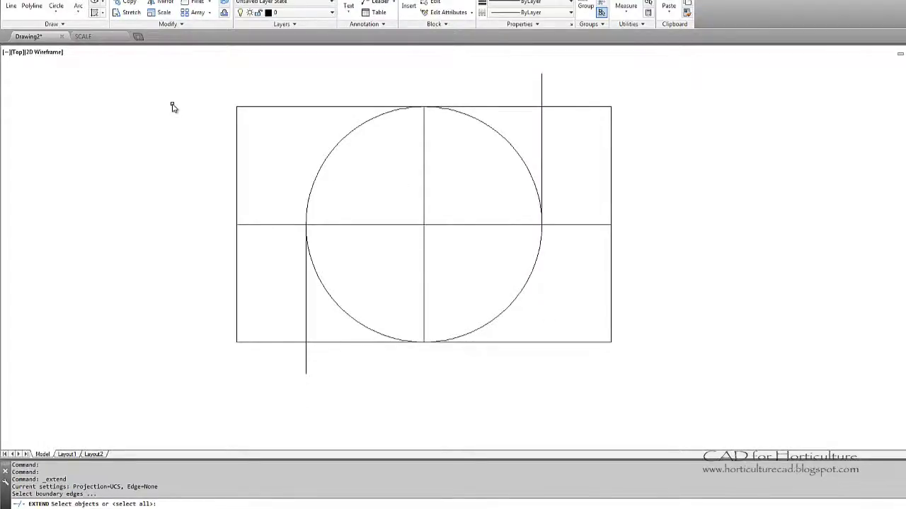
pyautogui.click(307, 110)
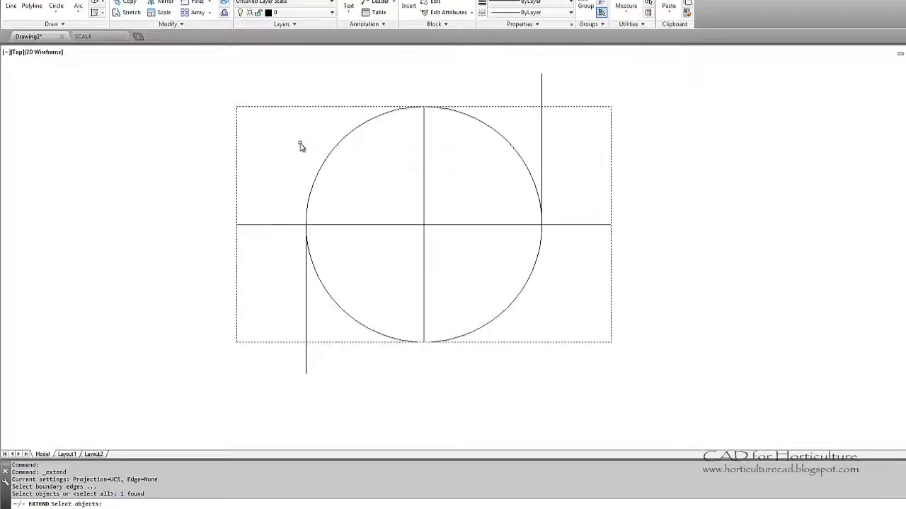
pyautogui.press('Return')
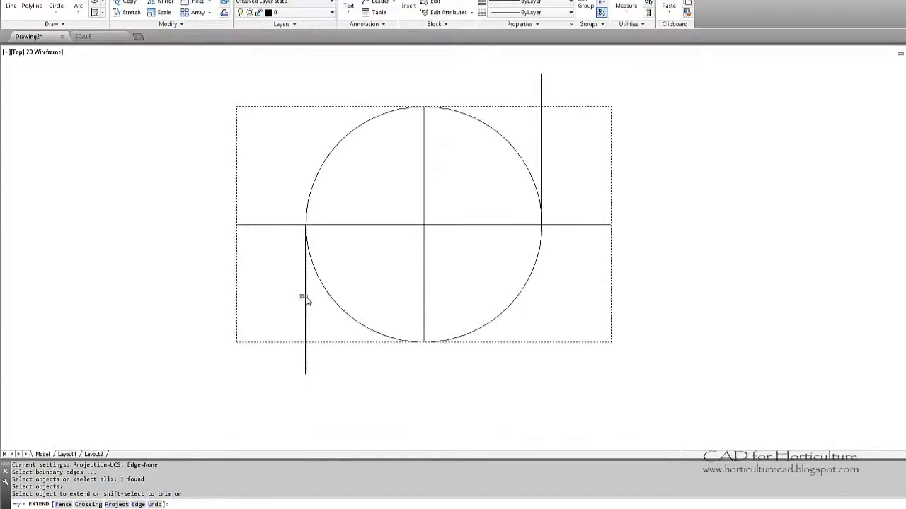
pyautogui.press('Escape')
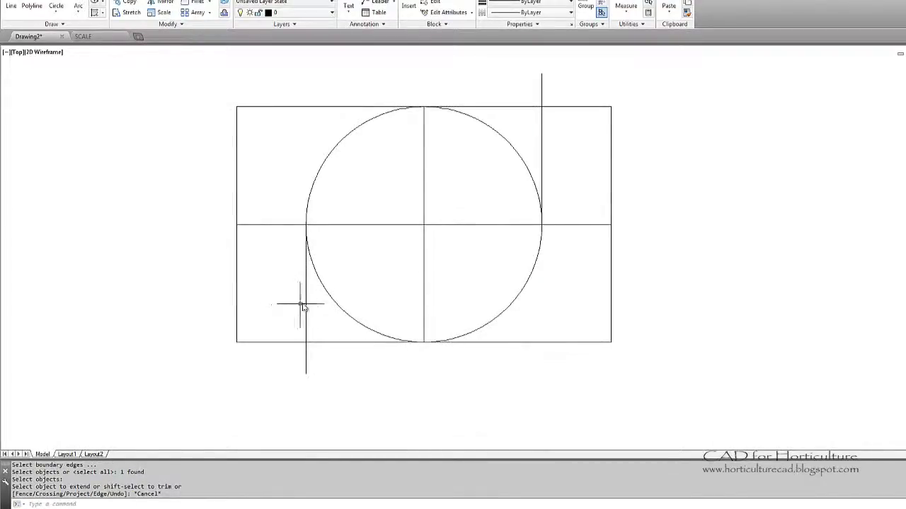
pyautogui.click(306, 290)
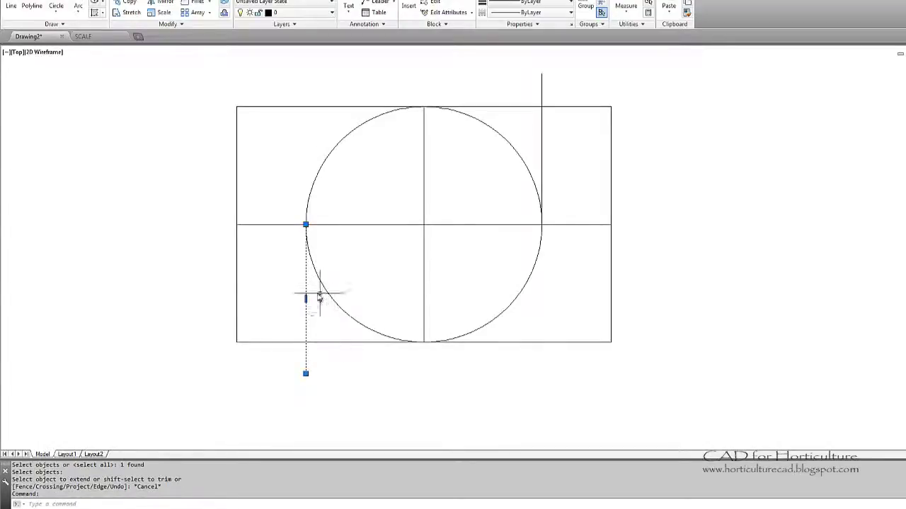
pyautogui.moveTo(305, 299)
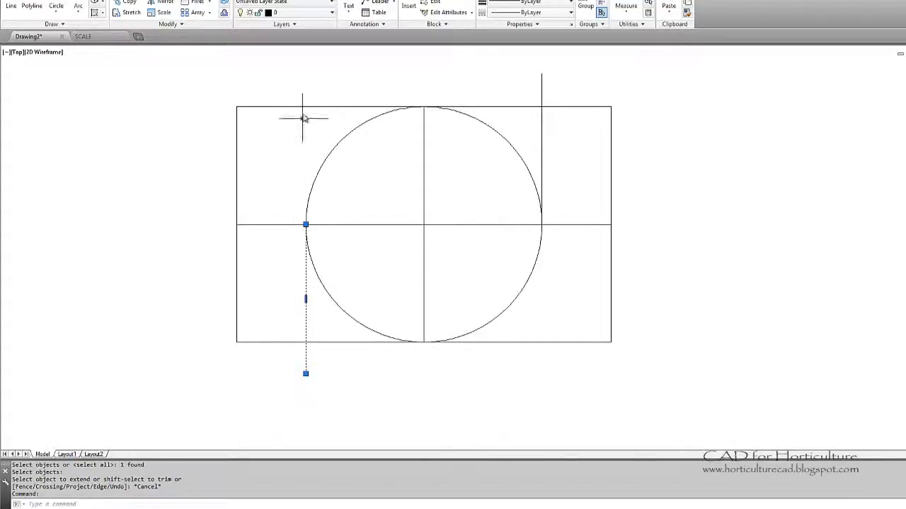
pyautogui.press('Escape')
pyautogui.press('Escape')
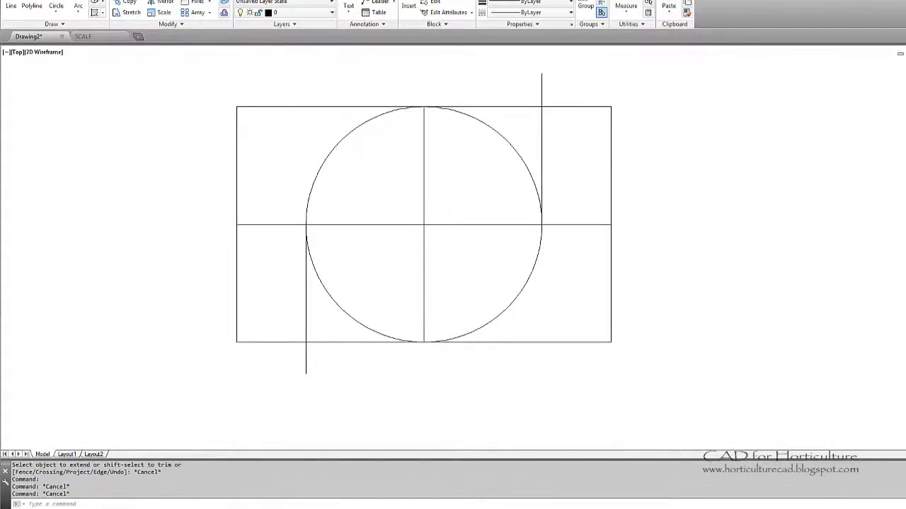
# - Extend the left vertical line up to the rectangle's top edge, using the rectangle as the boundary
pyautogui.click(198, 0)
pyautogui.click(278, 106)
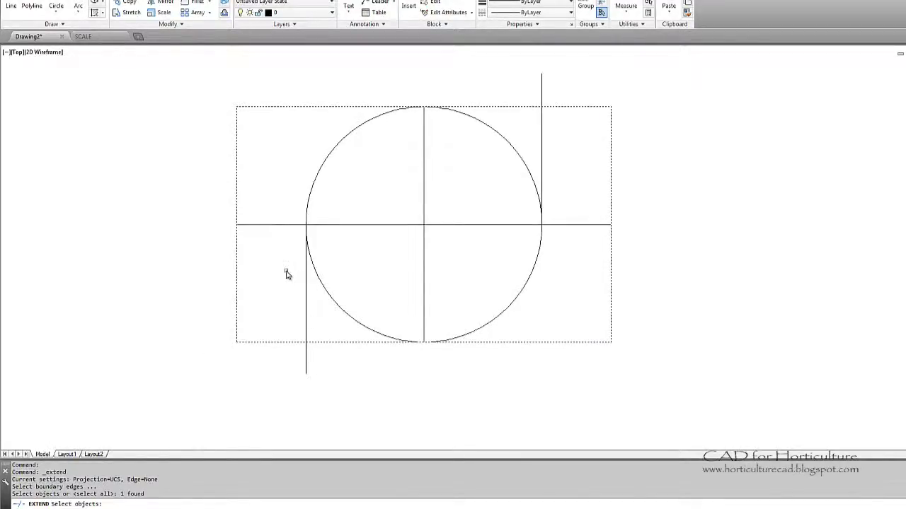
pyautogui.press('Return')
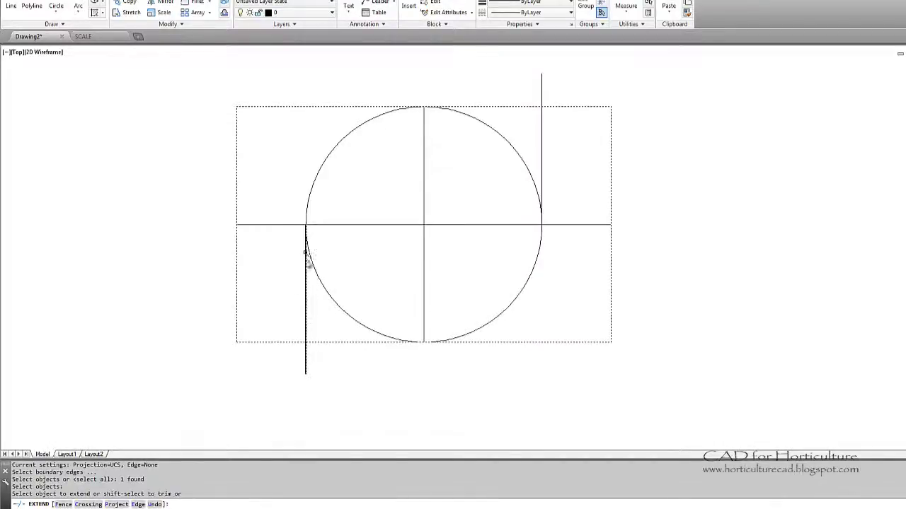
pyautogui.click(308, 338)
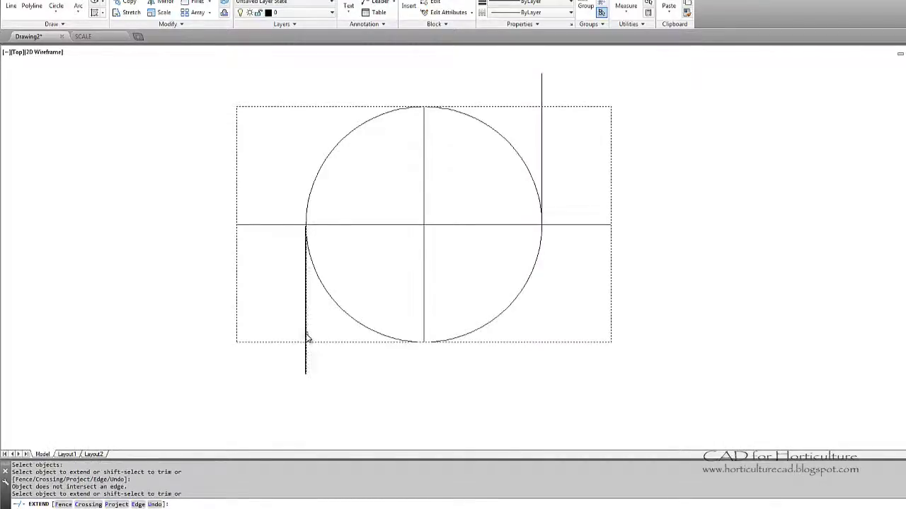
pyautogui.click(308, 336)
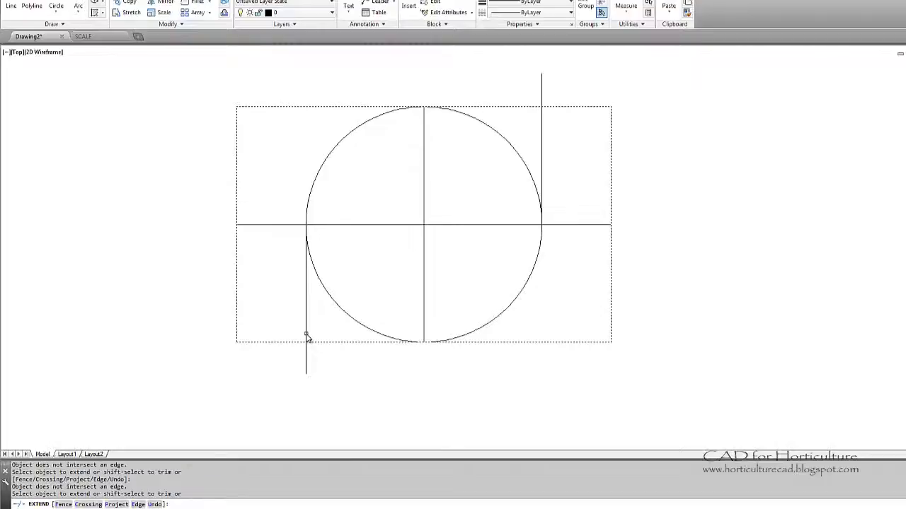
pyautogui.click(307, 257)
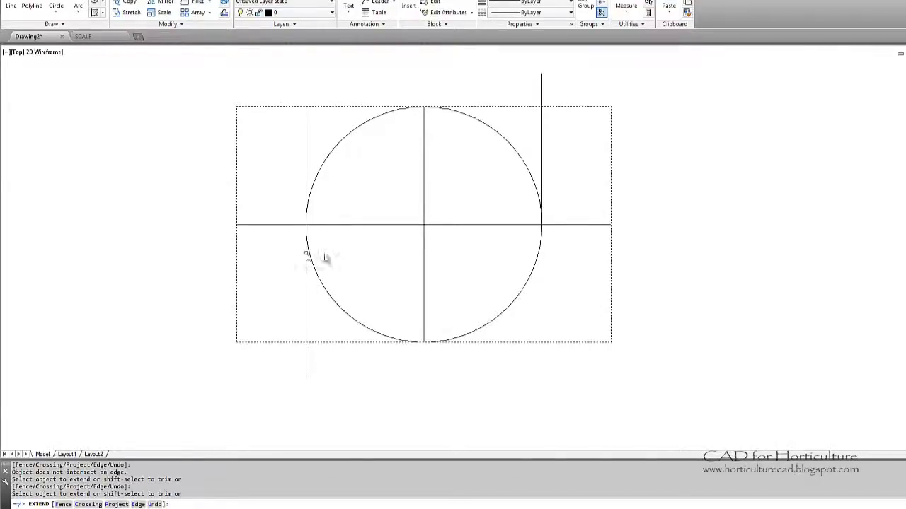
# - Extend the right vertical line down to the rectangle's bottom edge, using the rectangle as the boundary
pyautogui.press('Escape')
pyautogui.write('ex')
pyautogui.press('Return')
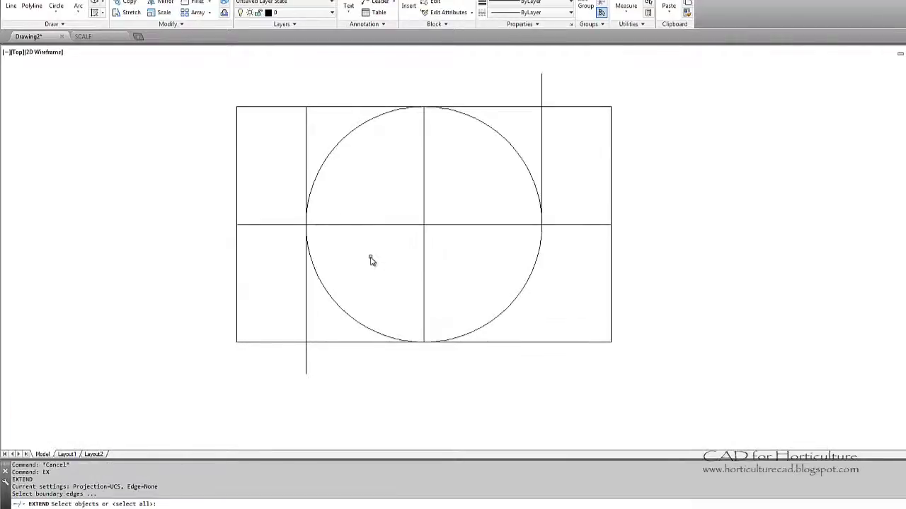
pyautogui.click(533, 343)
pyautogui.press('Return')
pyautogui.click(543, 170)
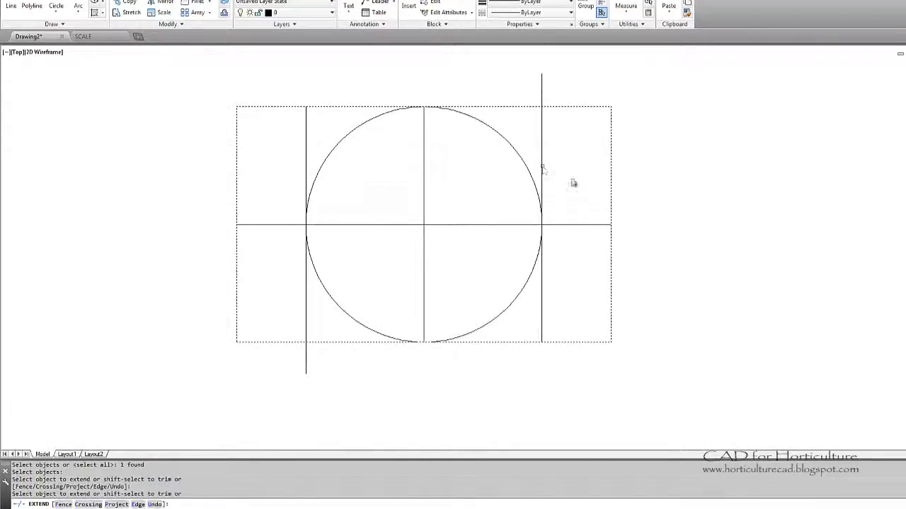
pyautogui.press('Escape')
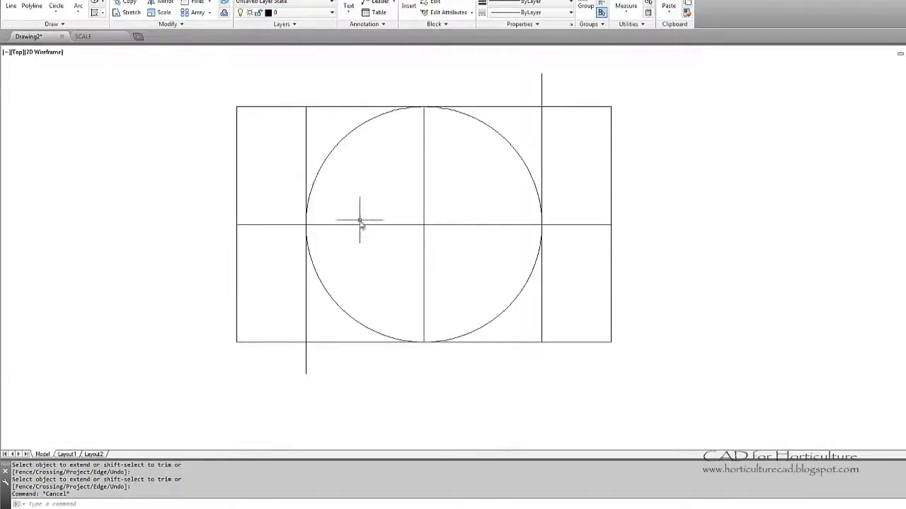
# - Using both vertical lines and the rectangle as cutting edges, trim the right line's upper overhang and the rectangle's part to its right
pyautogui.press('Escape')
pyautogui.press('Escape')
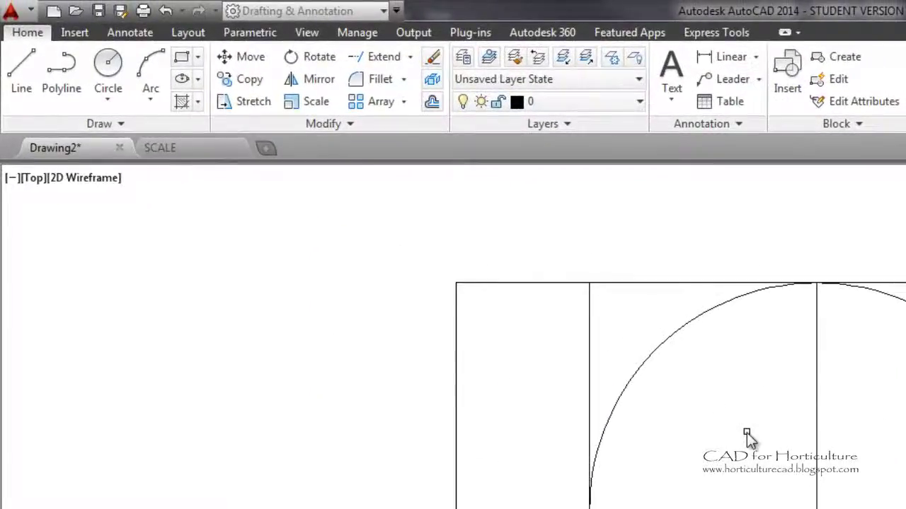
pyautogui.click(411, 57)
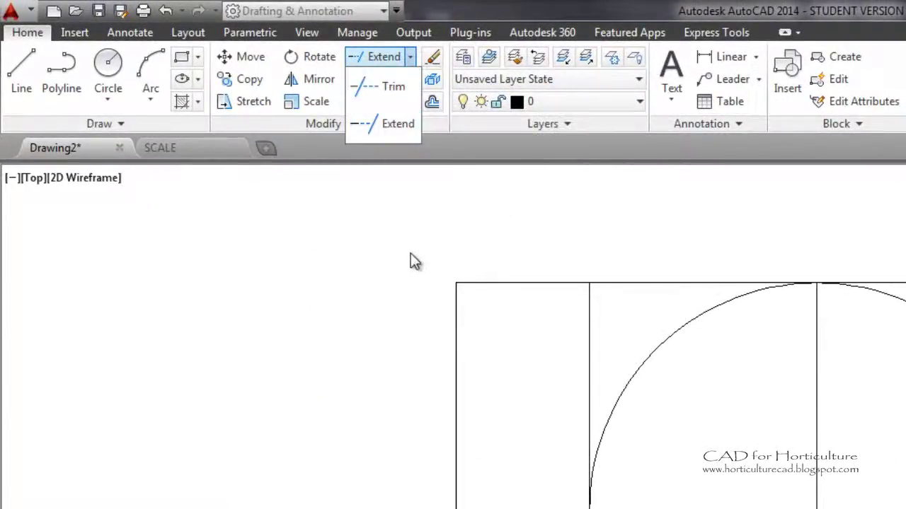
pyautogui.click(718, 309)
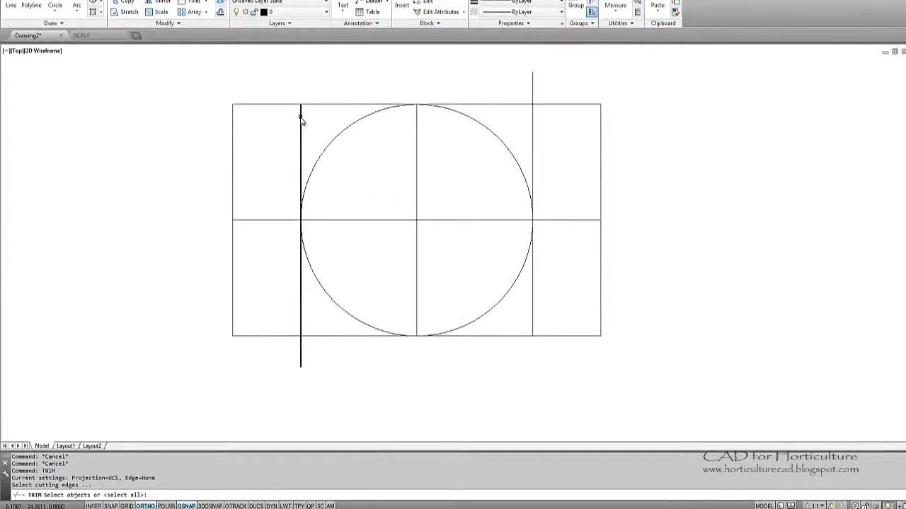
pyautogui.click(300, 120)
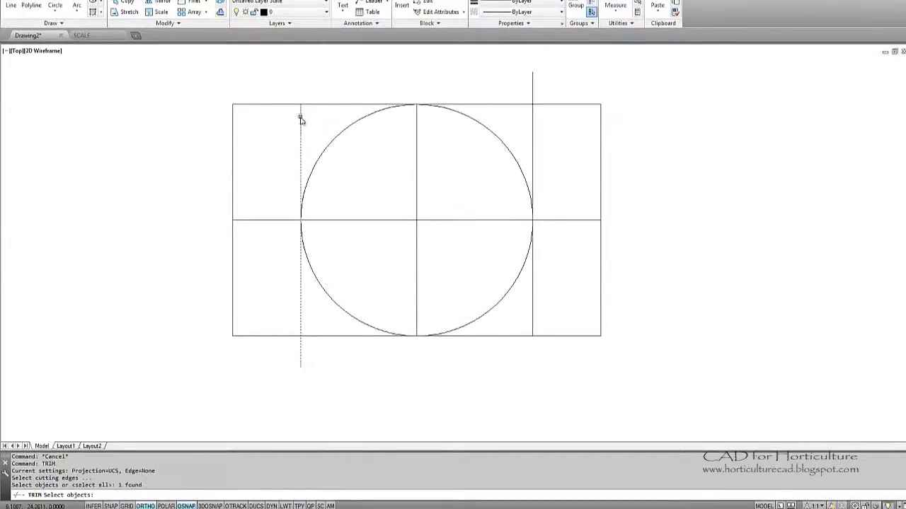
pyautogui.click(534, 129)
pyautogui.click(513, 105)
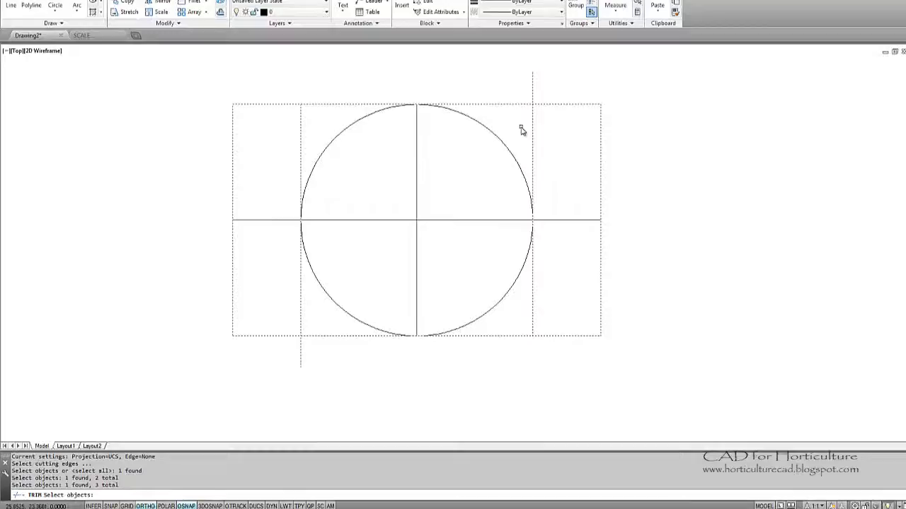
pyautogui.press('Return')
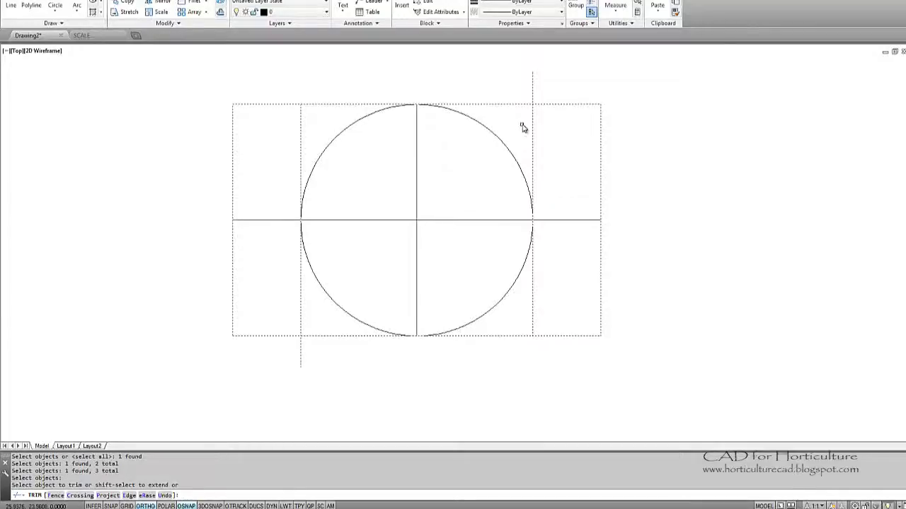
pyautogui.click(534, 82)
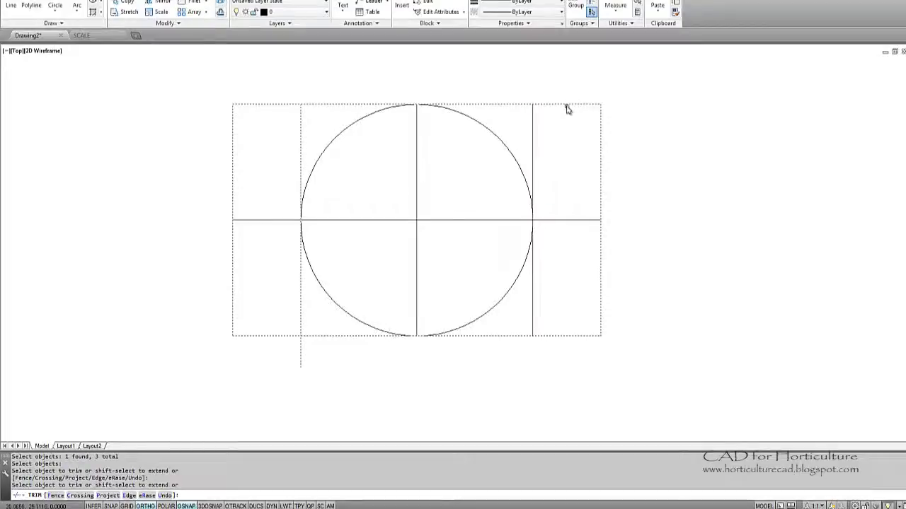
pyautogui.click(569, 105)
pyautogui.click(600, 126)
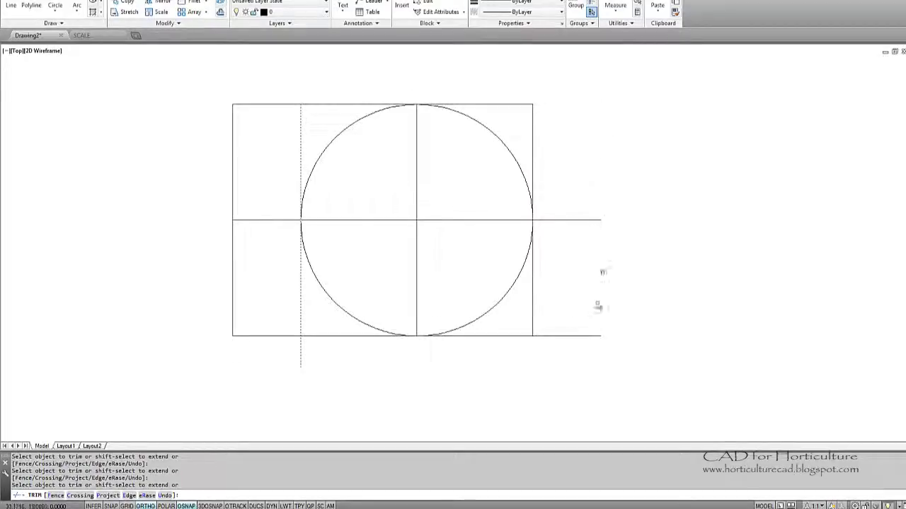
# - Trim the left vertical line's overhang below the rectangle and the rectangle's part to the left of that line
pyautogui.click(302, 355)
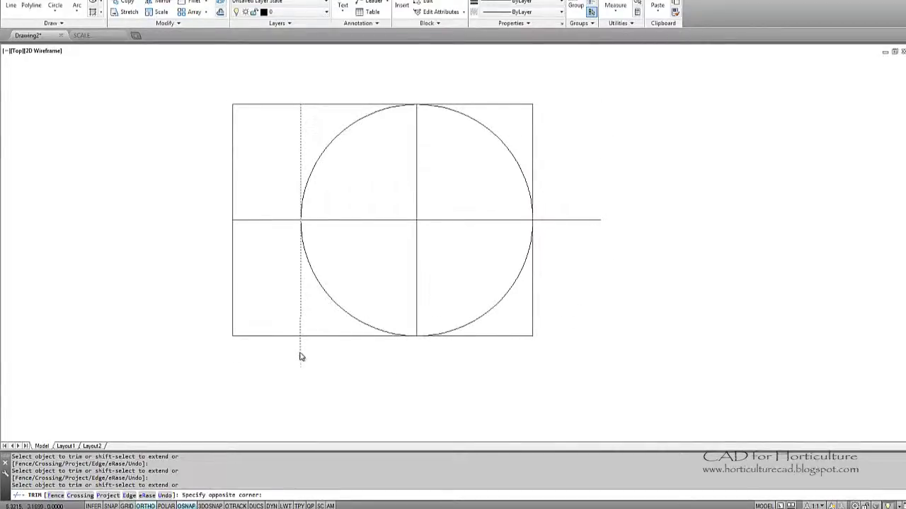
pyautogui.click(294, 343)
pyautogui.click(283, 336)
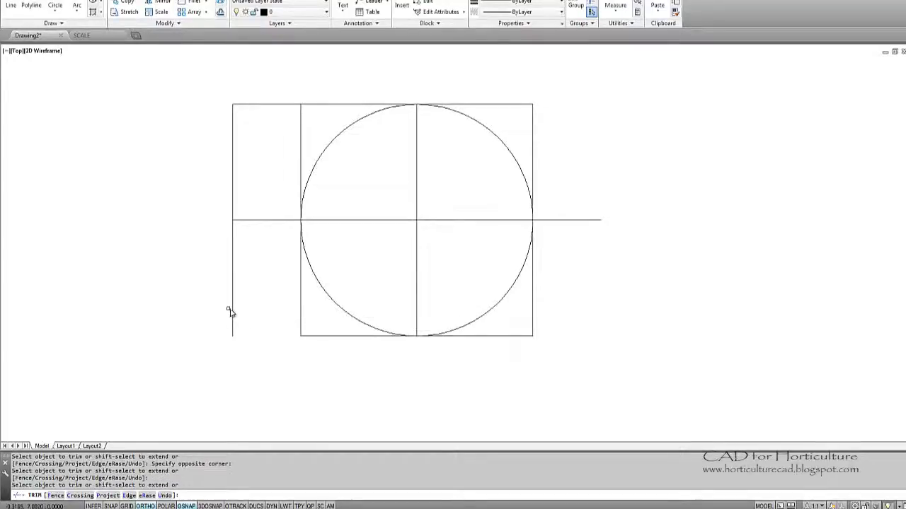
pyautogui.click(232, 311)
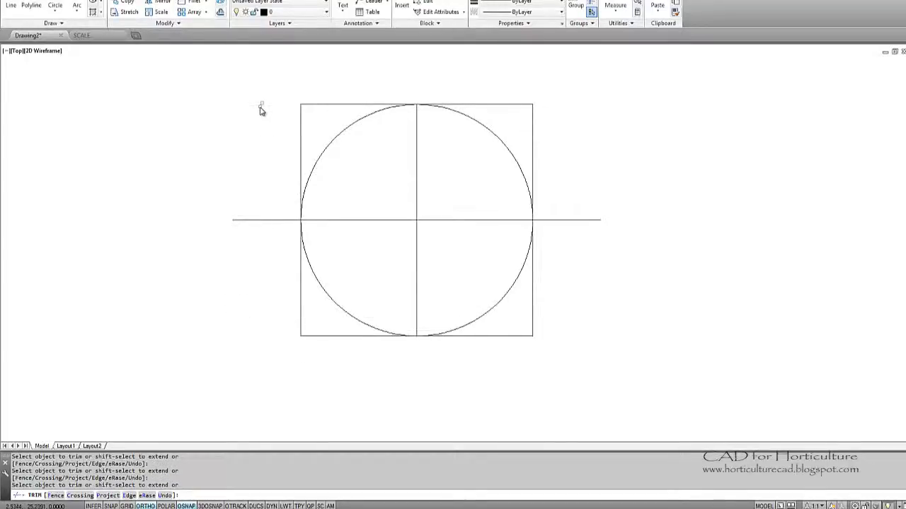
# - Trim both ends of the horizontal centre line outside the square, and try trimming the centre lines inside the circle
pyautogui.click(545, 222)
pyautogui.click(284, 220)
pyautogui.click(380, 220)
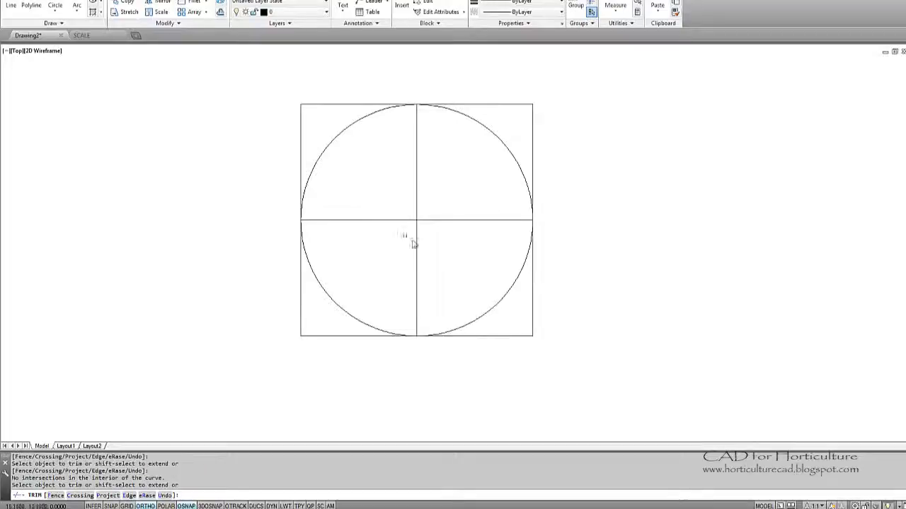
pyautogui.click(417, 243)
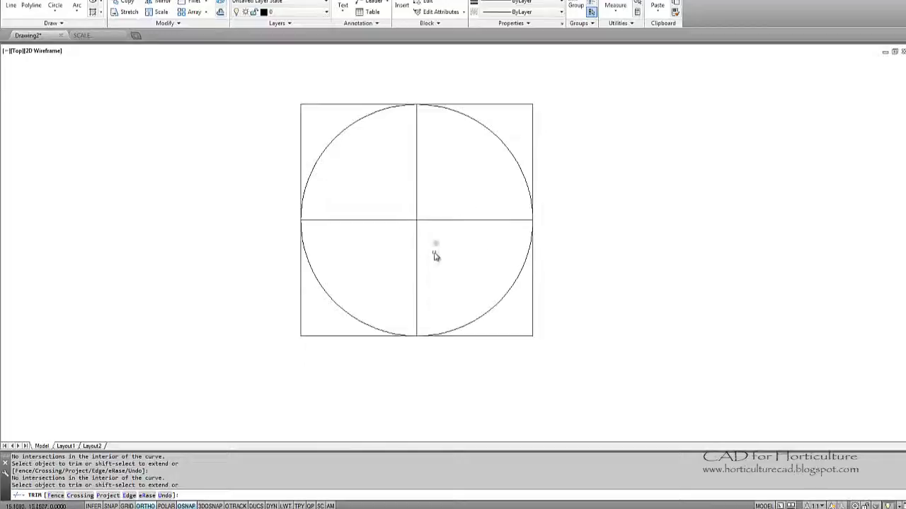
# - Erase the vertical and horizontal centre lines inside the circle
pyautogui.press('Escape')
pyautogui.write('e')
pyautogui.press('Return')
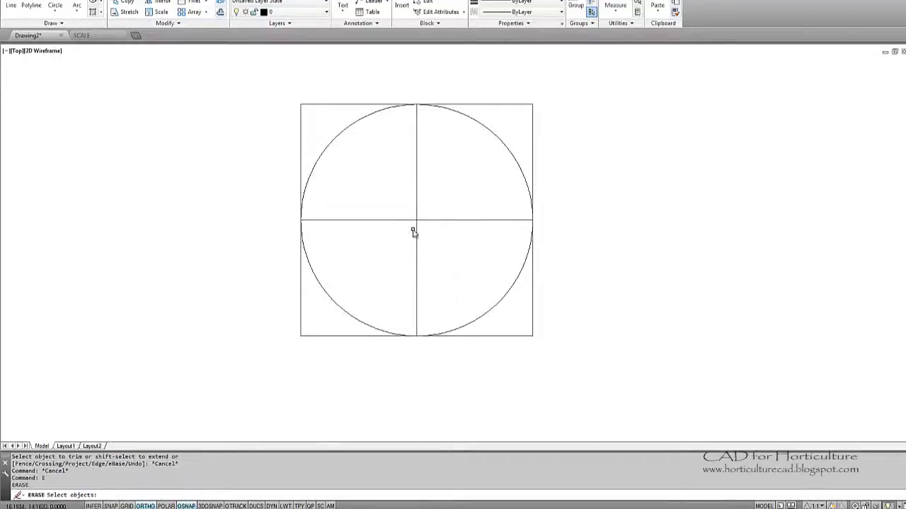
pyautogui.click(417, 234)
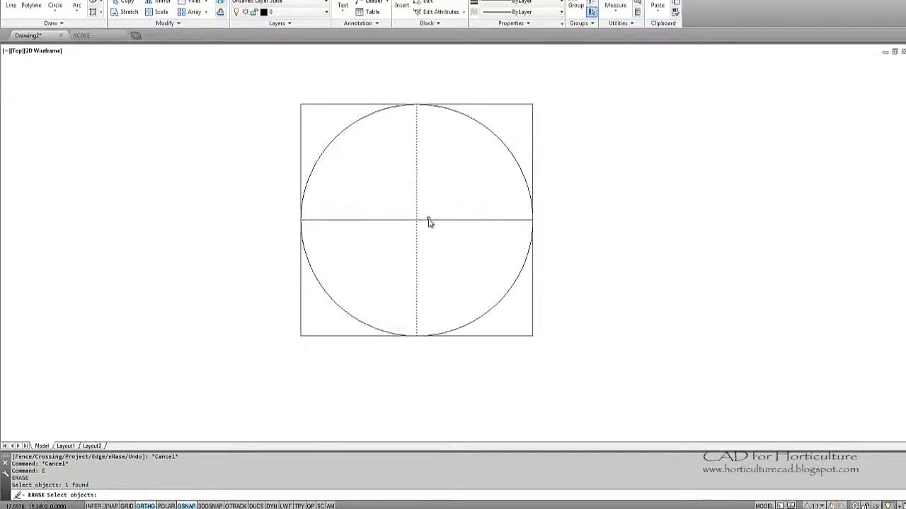
pyautogui.click(428, 220)
pyautogui.press('Return')
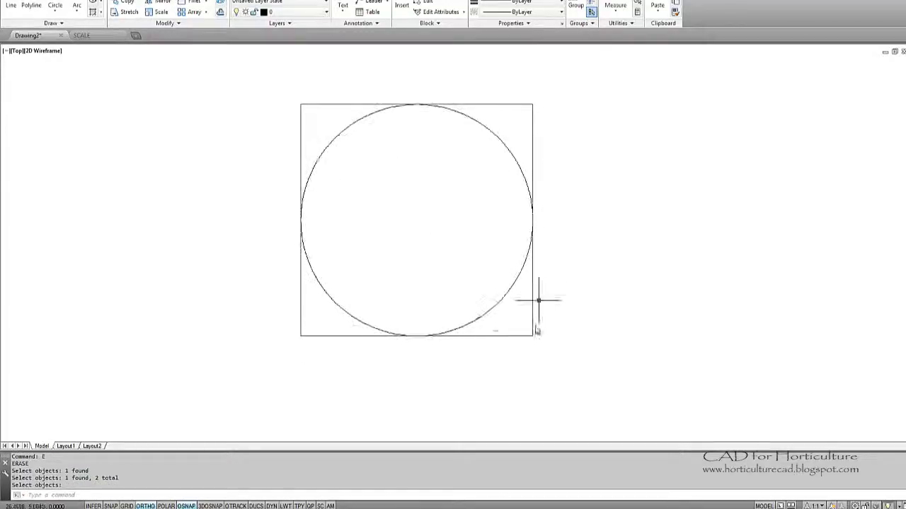
pyautogui.press('Escape')
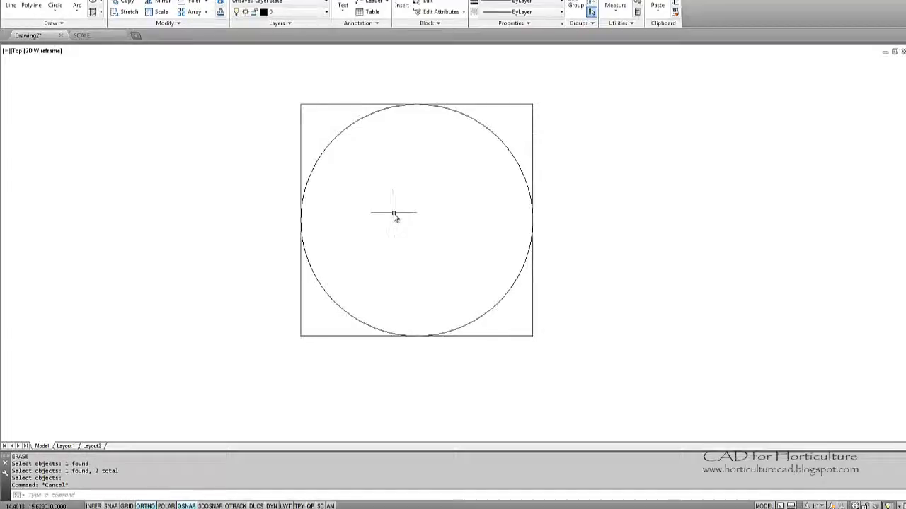
# - Draw a polyline from the circle's centre about 2 units horizontally to the right, and on to the circle's top point
pyautogui.press('Return')
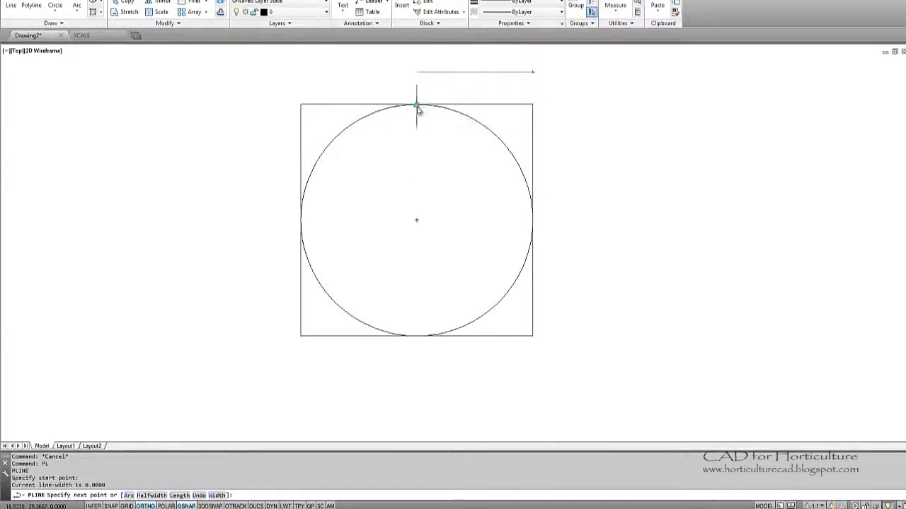
pyautogui.press('Escape')
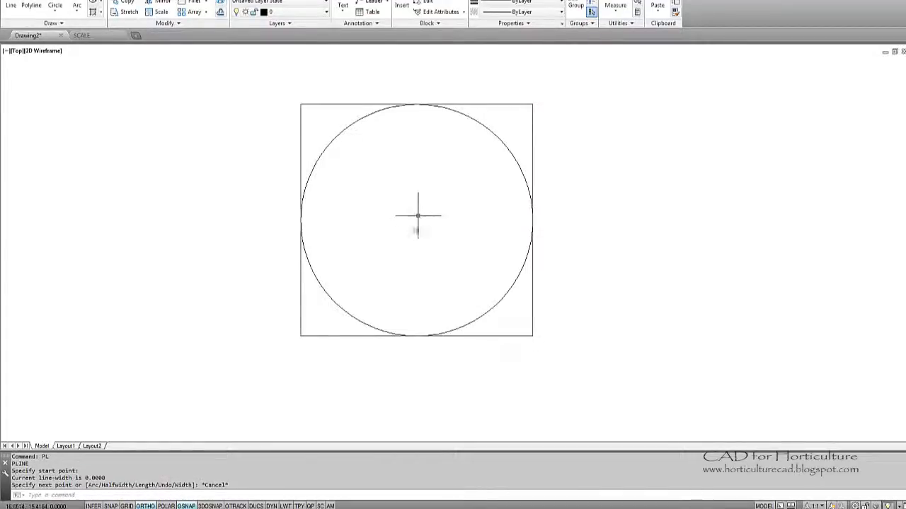
pyautogui.press('Return')
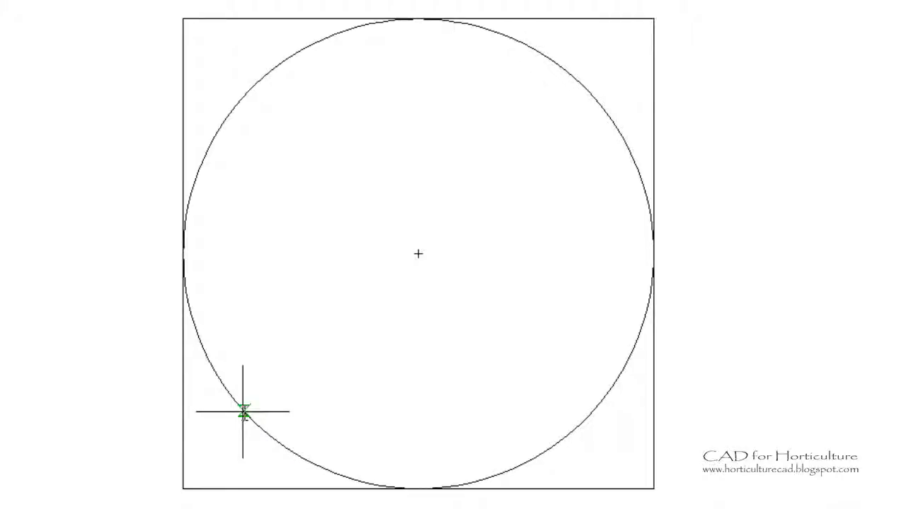
pyautogui.click(418, 253)
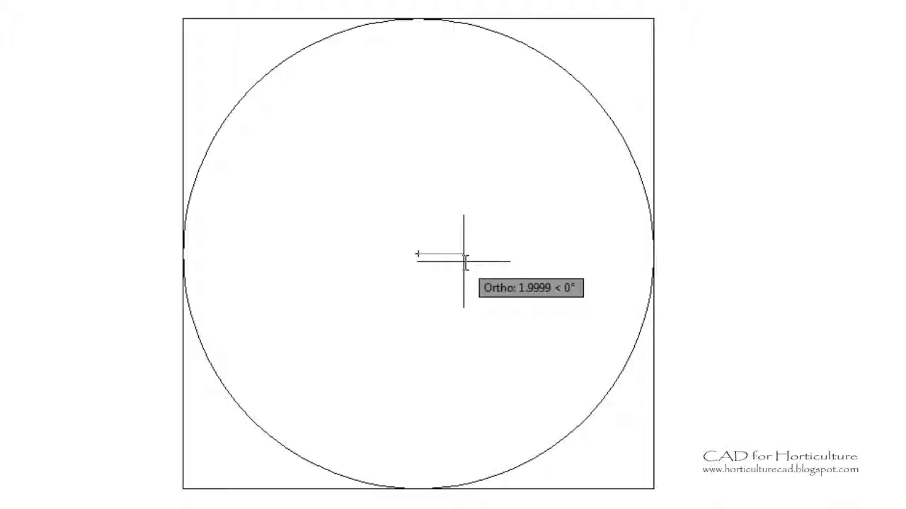
pyautogui.click(464, 262)
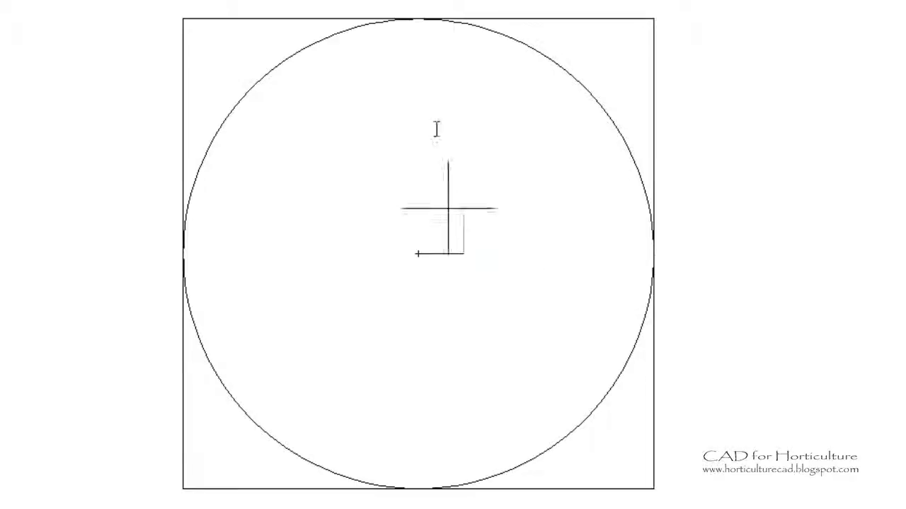
pyautogui.click(418, 19)
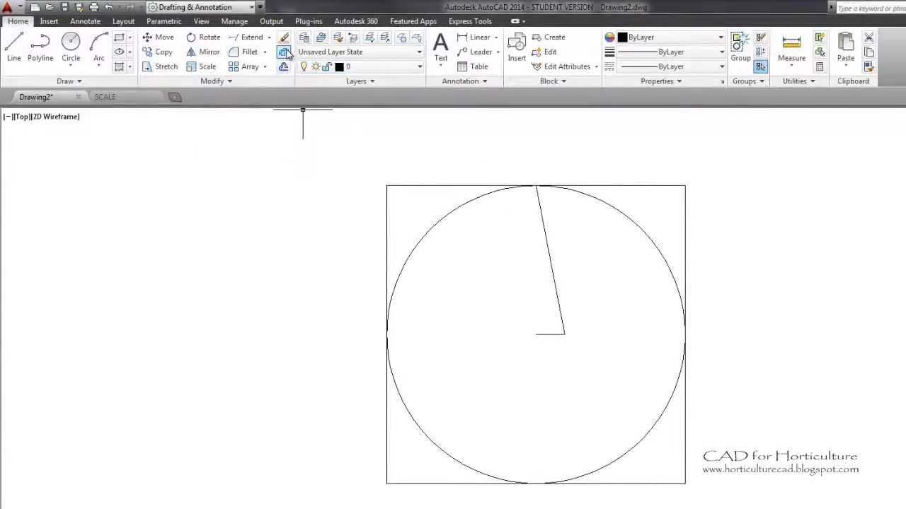
# - Mirror the polyline across the vertical axis from the circle's centre to its top point, keeping the source object
pyautogui.click(210, 54)
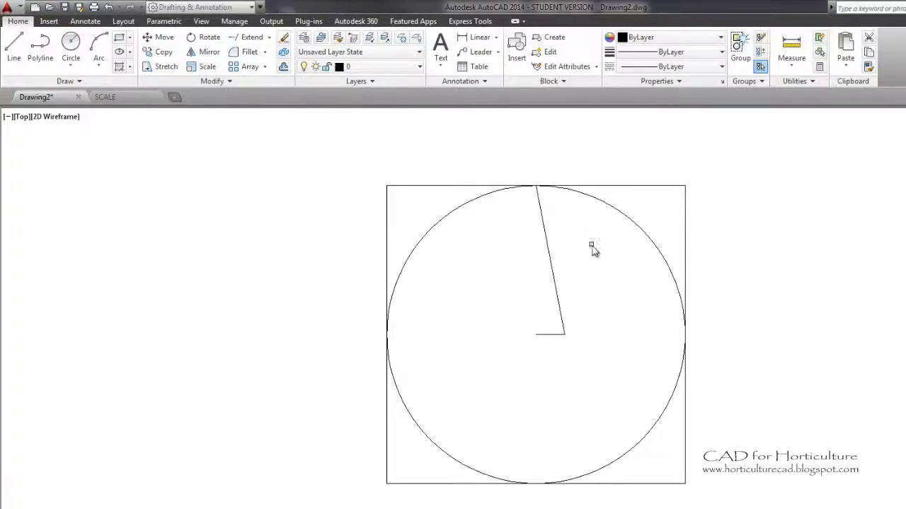
pyautogui.click(560, 306)
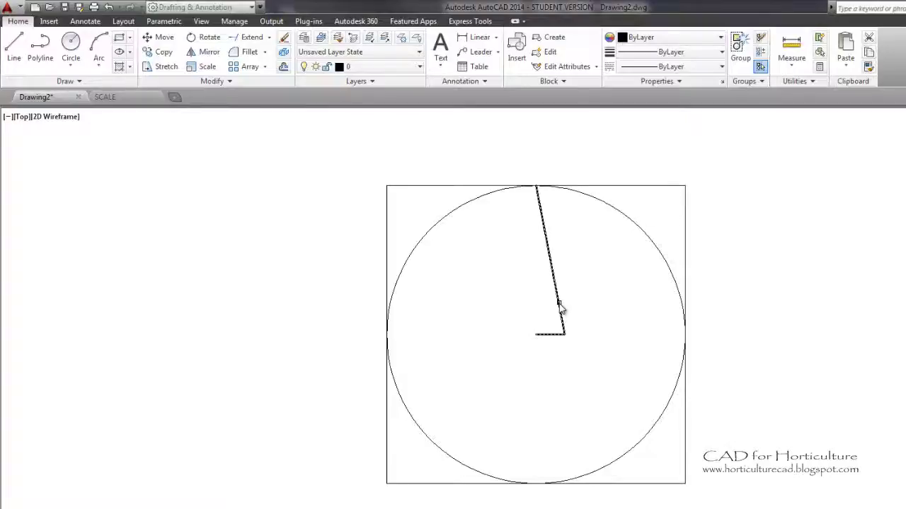
pyautogui.press('Return')
pyautogui.click(543, 337)
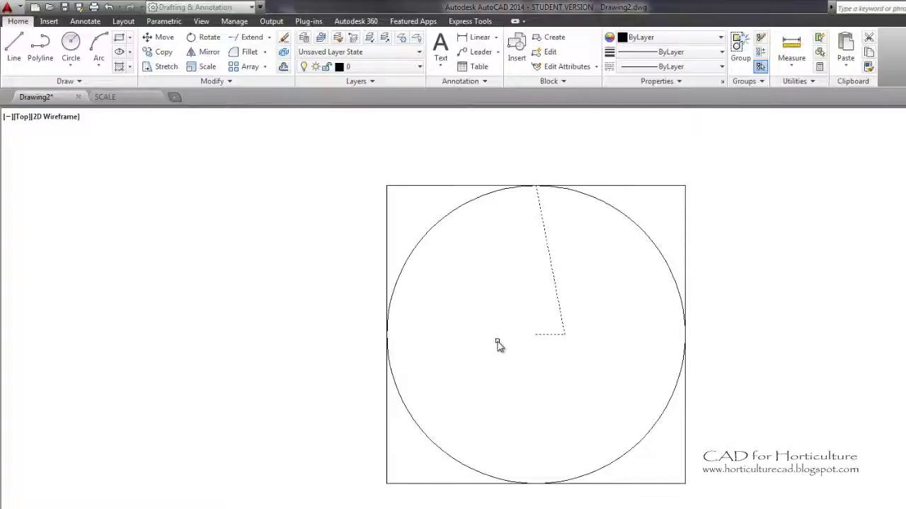
pyautogui.write('mi')
pyautogui.press('Return')
pyautogui.click(536, 334)
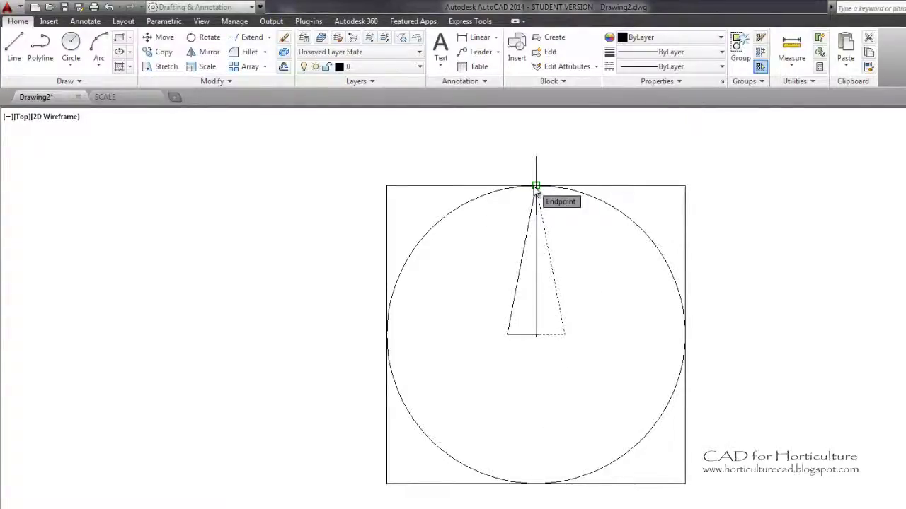
pyautogui.click(535, 186)
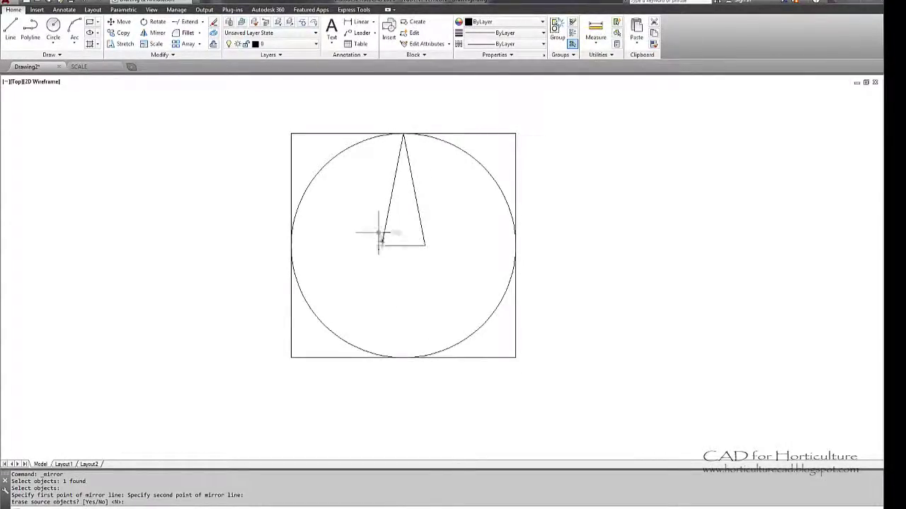
pyautogui.press('Return')
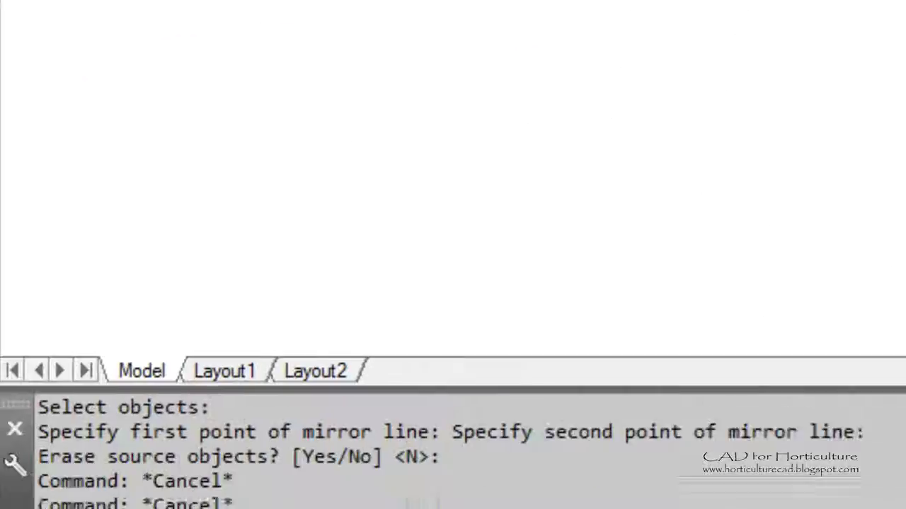
# - Rotate both triangle halves about the circle's centre by reference, from the centre-to-tip direction to the square's lower-right corner, with Ortho off
pyautogui.write('ro')
pyautogui.press('Return')
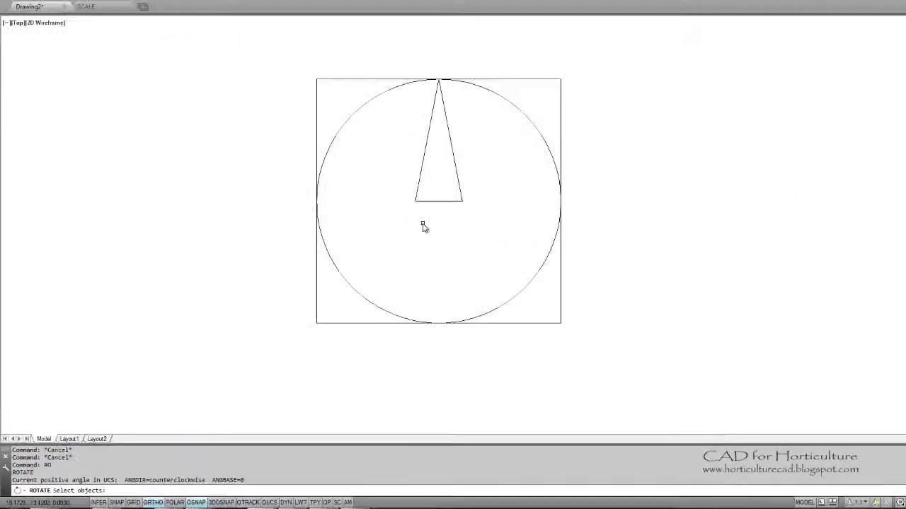
pyautogui.click(461, 202)
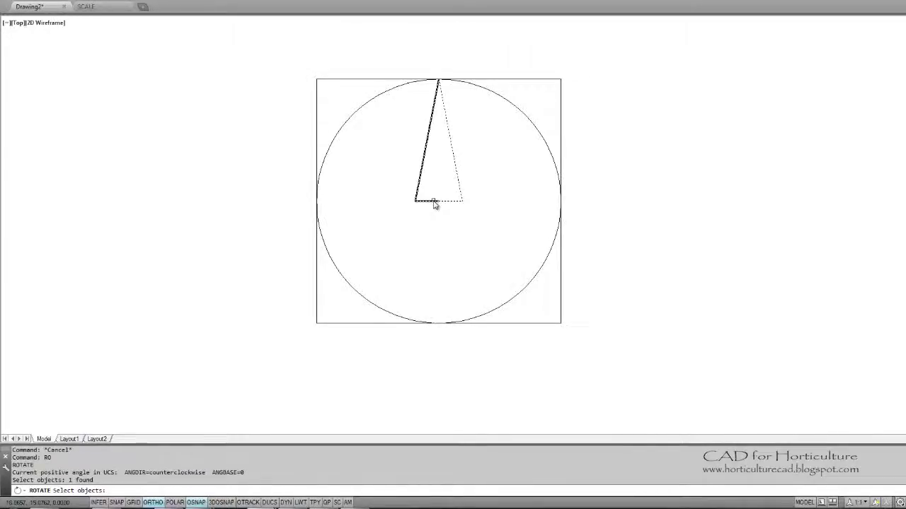
pyautogui.click(433, 201)
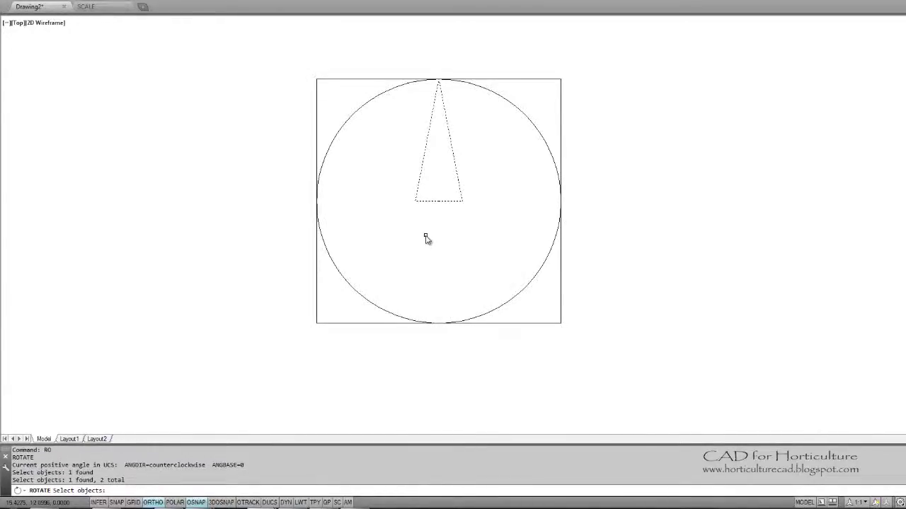
pyautogui.press('Return')
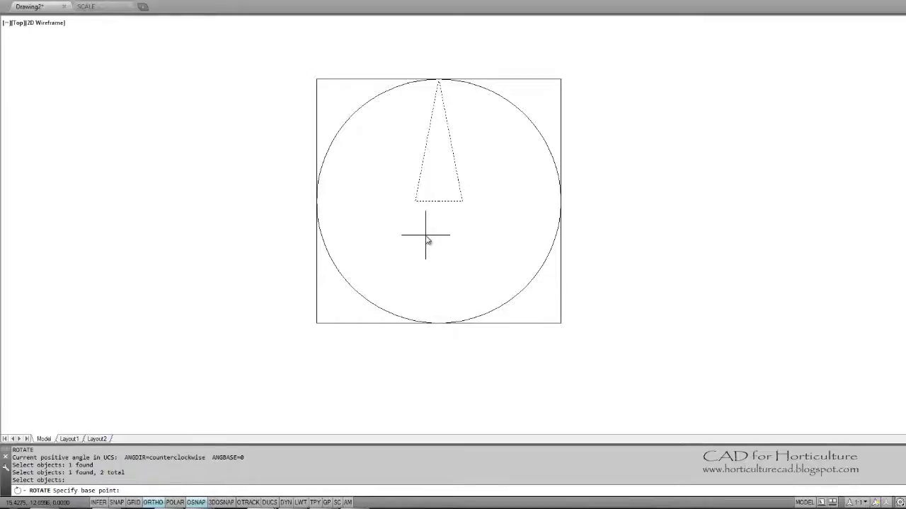
pyautogui.click(441, 202)
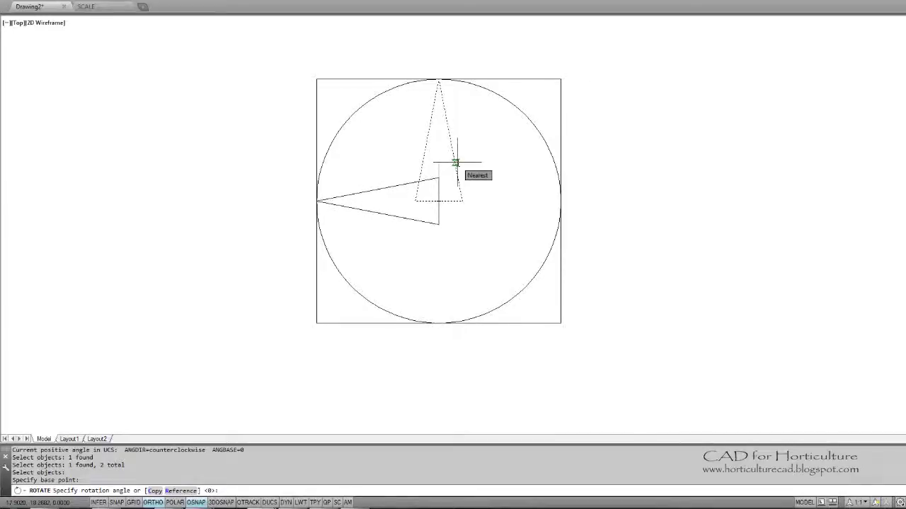
pyautogui.press('Return')
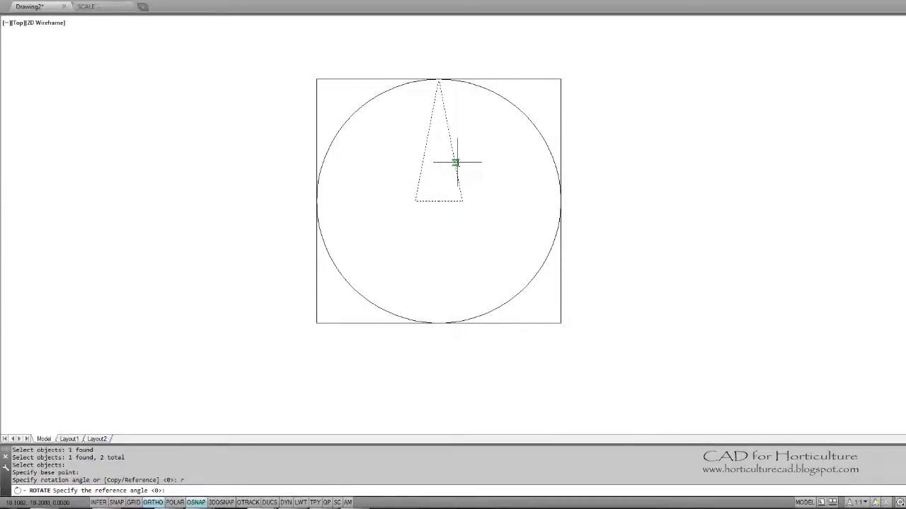
pyautogui.click(439, 201)
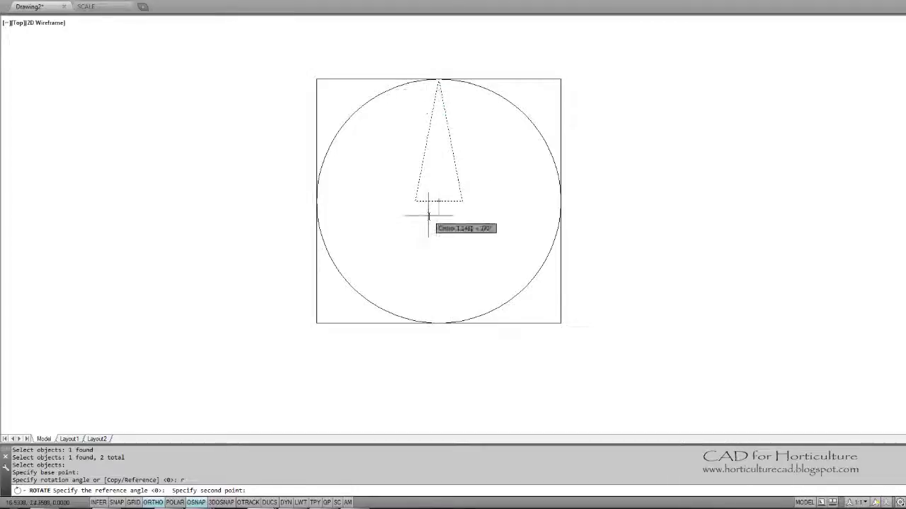
pyautogui.click(438, 79)
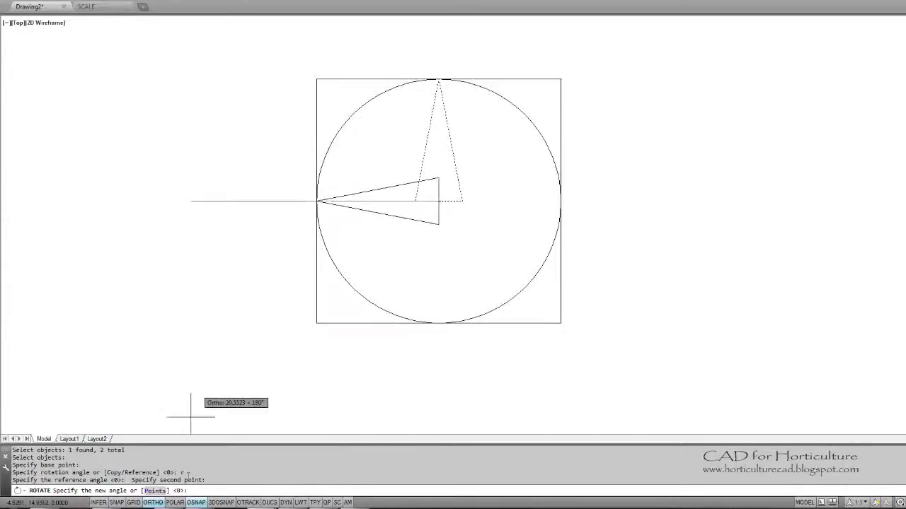
pyautogui.press('F8')
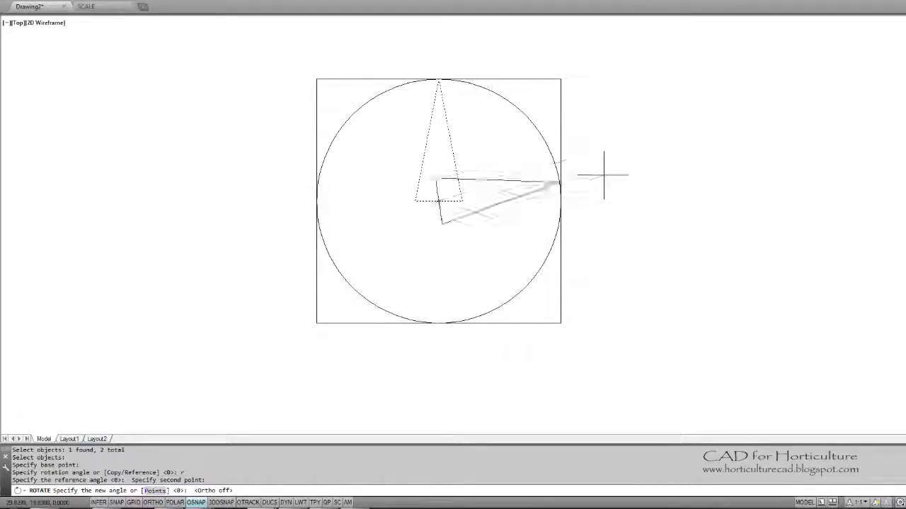
pyautogui.click(560, 324)
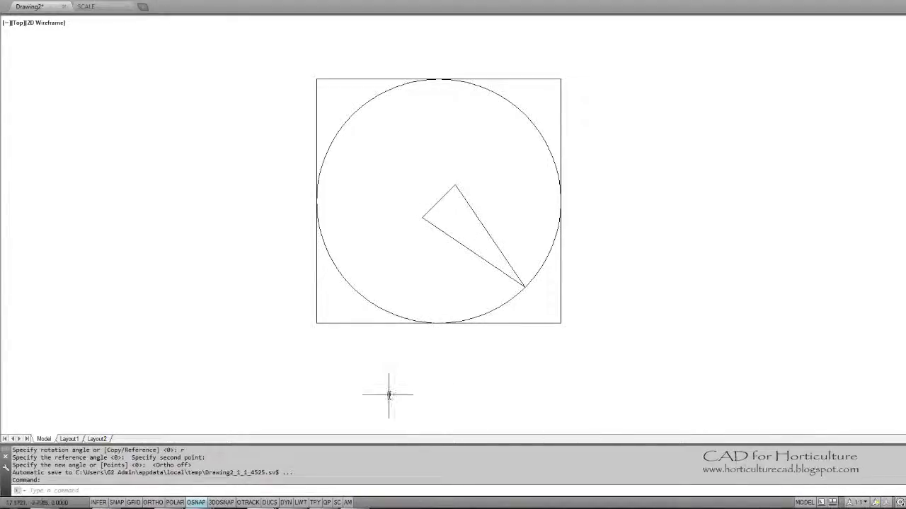